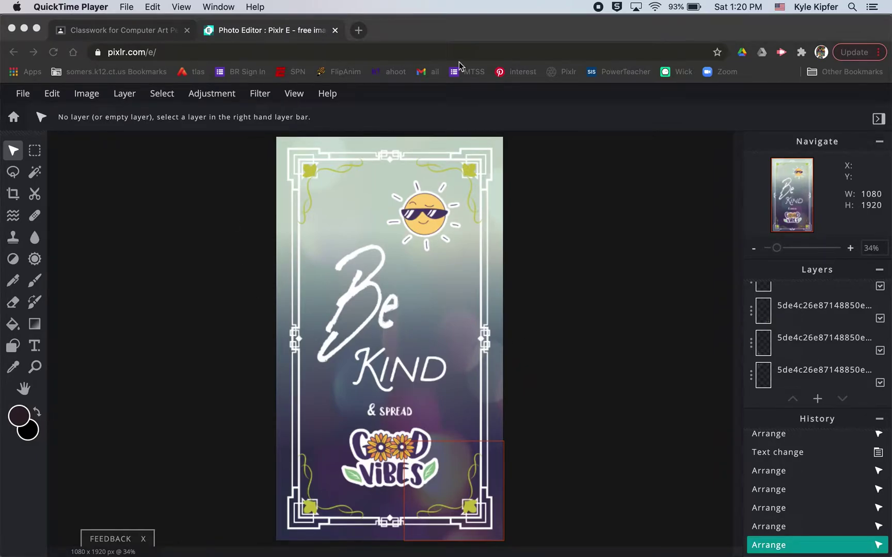
# Focus the browser window showing the finished Good Vibes poster
pyautogui.click(452, 29)
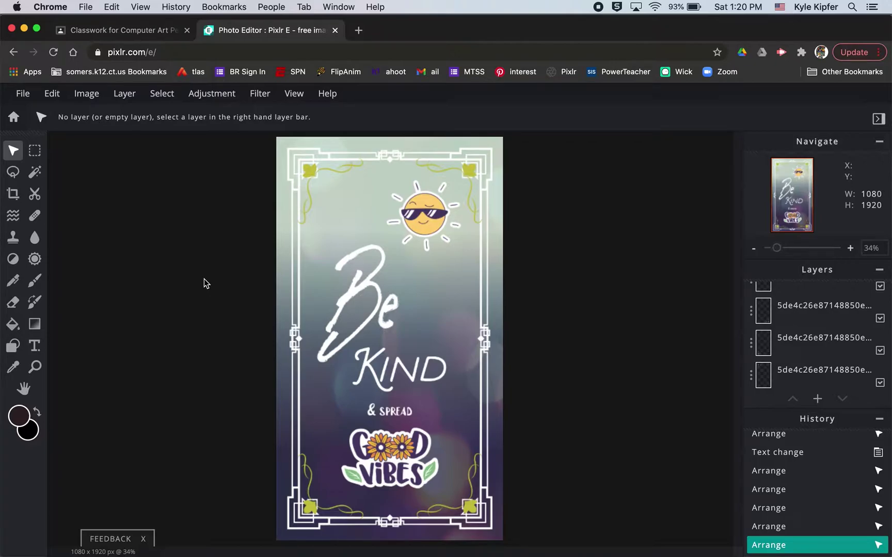
# Open the Create New page after checking the psa-poster.png template in Classroom
pyautogui.click(14, 119)
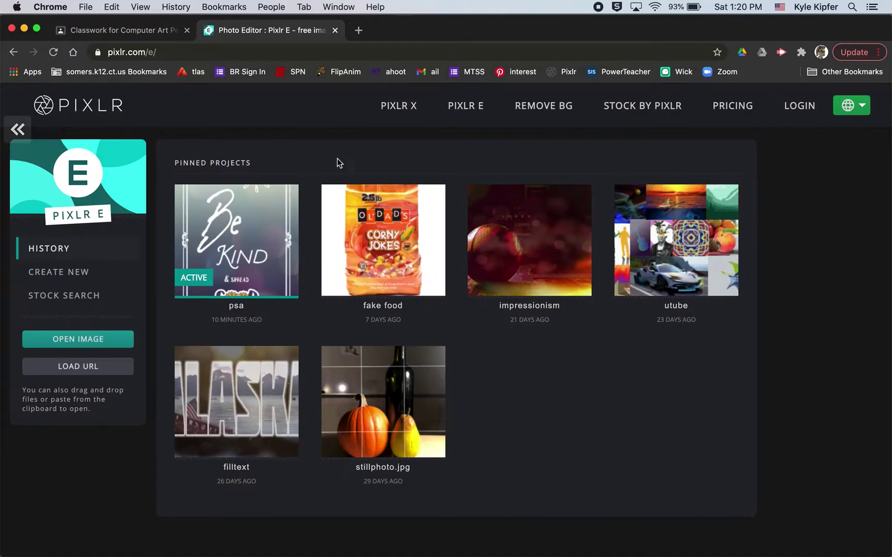
pyautogui.click(80, 272)
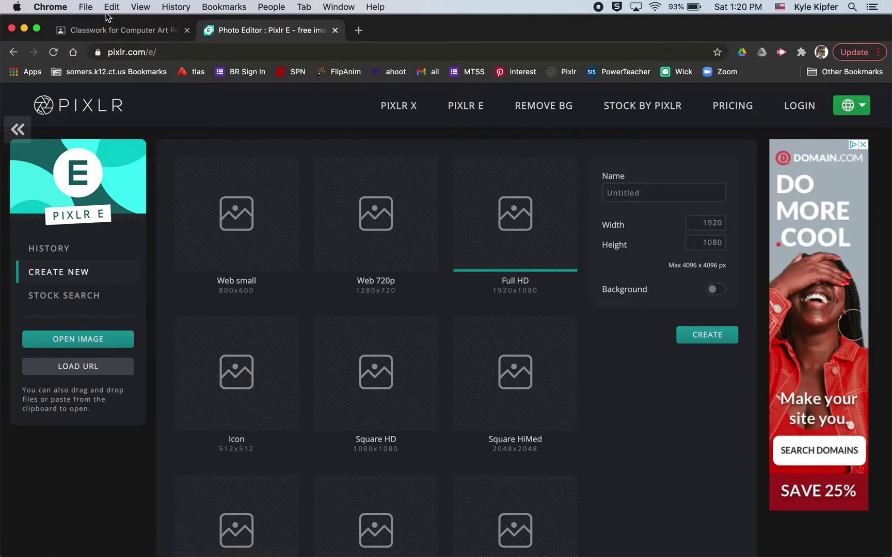
pyautogui.click(128, 32)
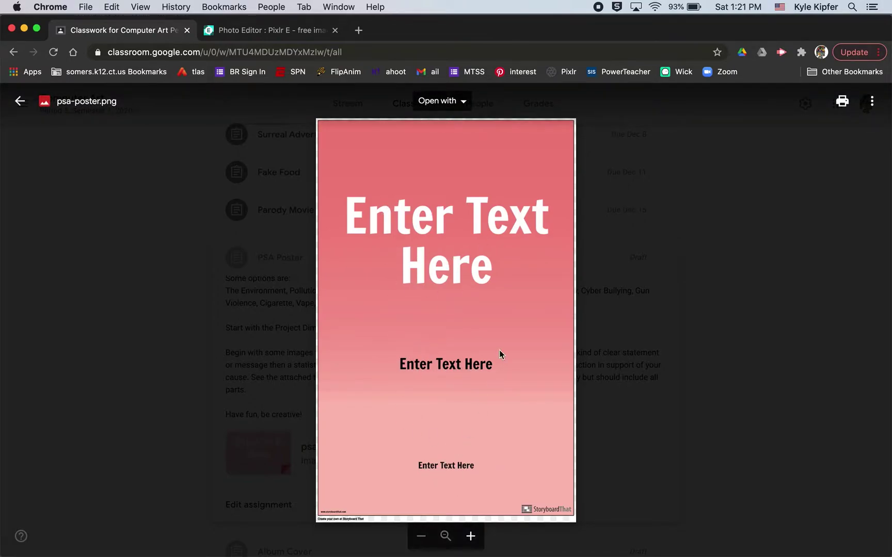
pyautogui.click(288, 30)
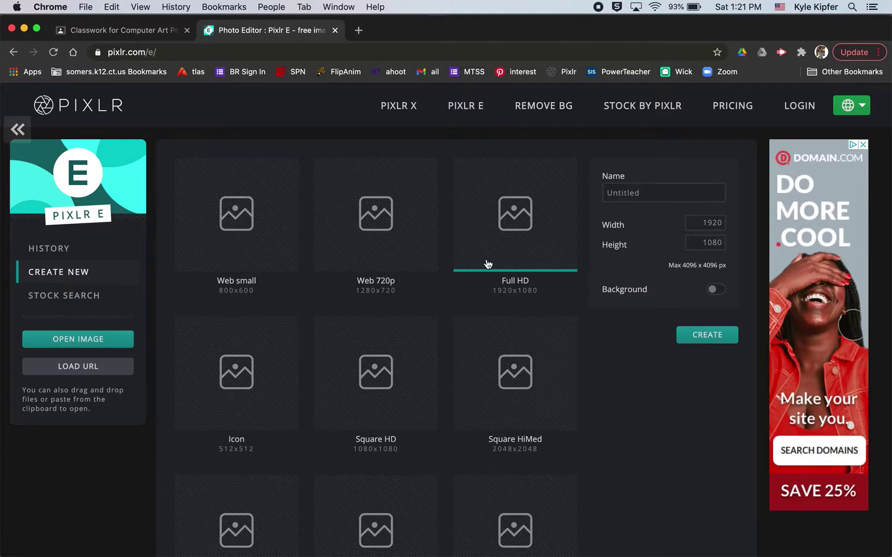
# Set the new canvas size to 1080 wide by 1920 high
pyautogui.click(702, 223)
pyautogui.click(705, 240)
pyautogui.click(700, 224)
pyautogui.doubleClick(700, 223)
pyautogui.hotkey('ctrl', 'c')
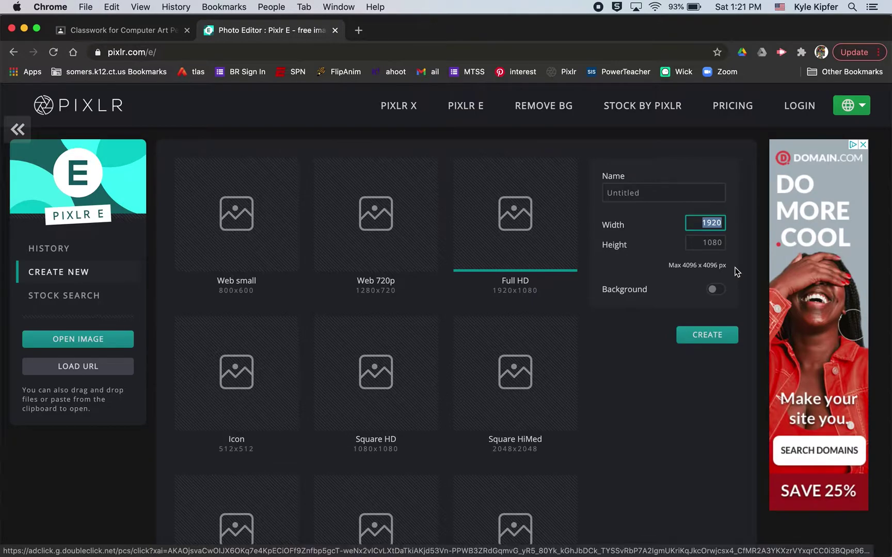
pyautogui.doubleClick(707, 247)
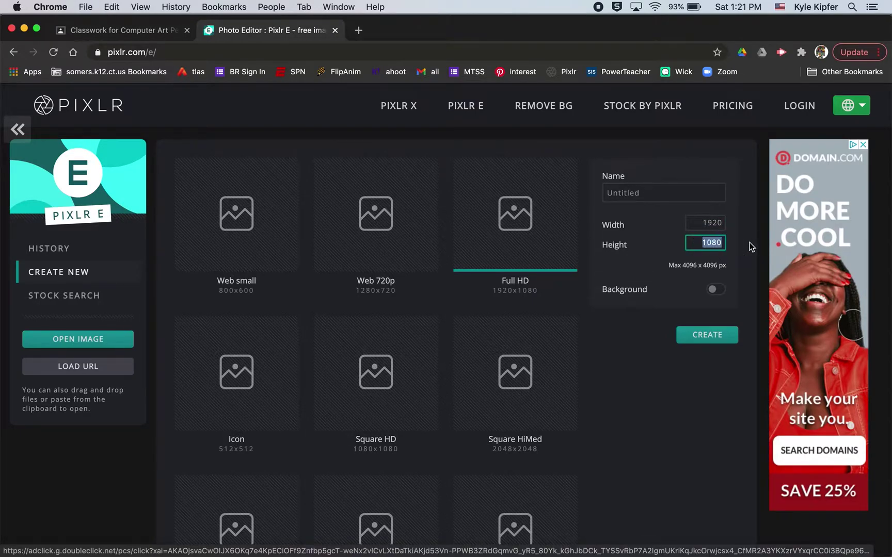
pyautogui.hotkey('ctrl', 'v')
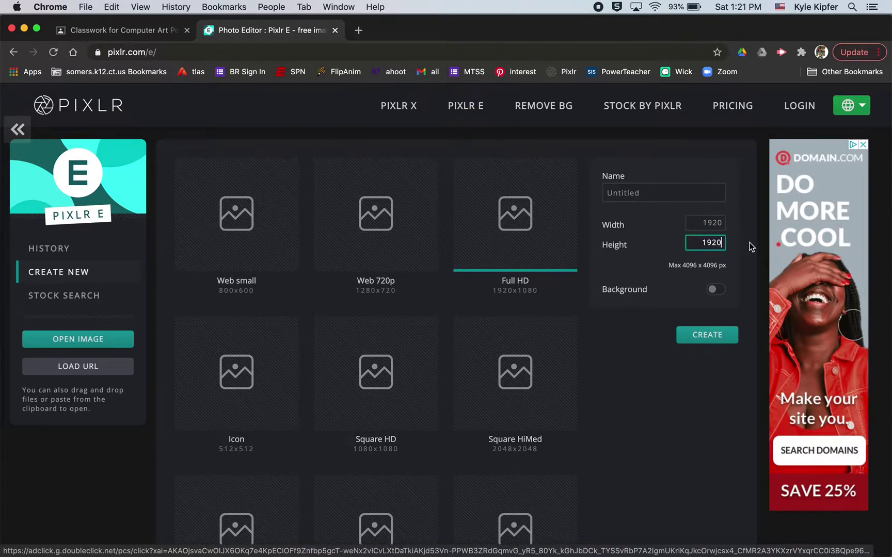
pyautogui.click(701, 223)
pyautogui.press('End')
pyautogui.write('08')
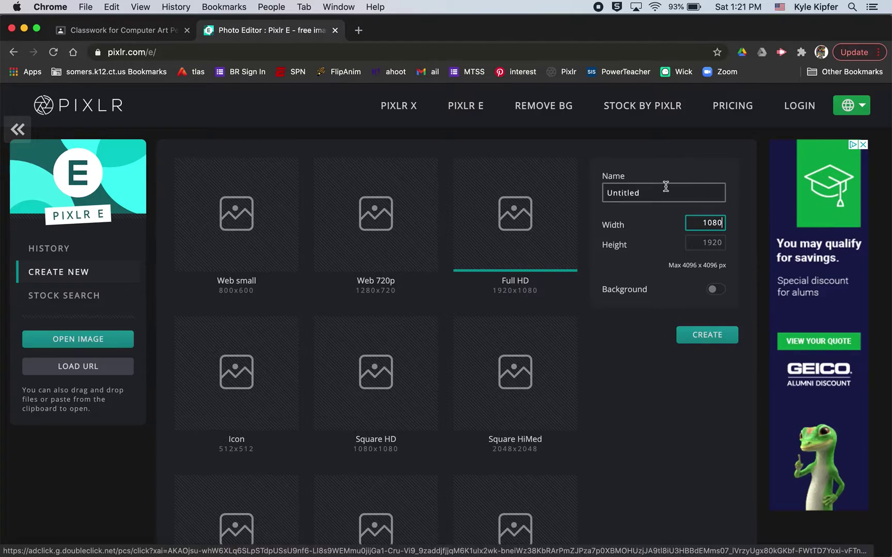
# Name the image psa and create it
pyautogui.moveTo(662, 185); pyautogui.dragTo(581, 189)
pyautogui.write('psa')
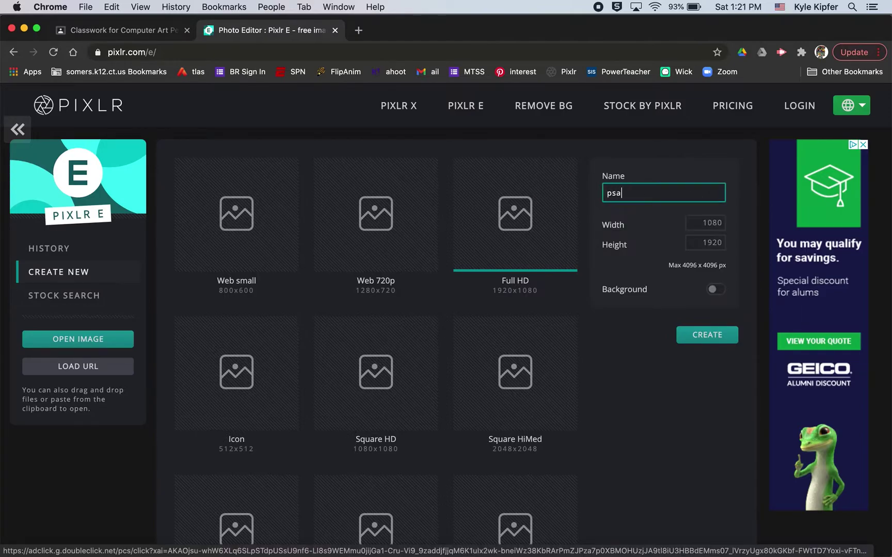
pyautogui.click(704, 341)
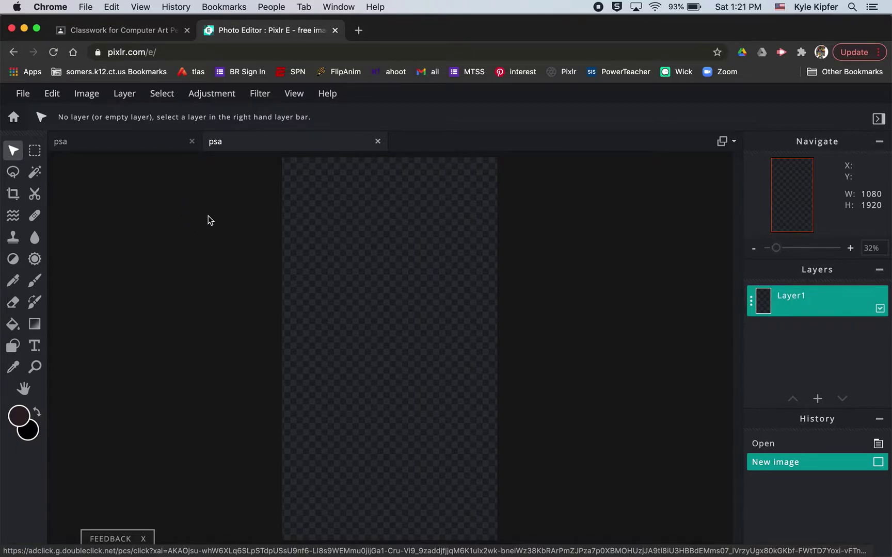
# Fill the canvas with the grey-to-dark-navy preset as a top-to-bottom linear gradient
pyautogui.click(34, 327)
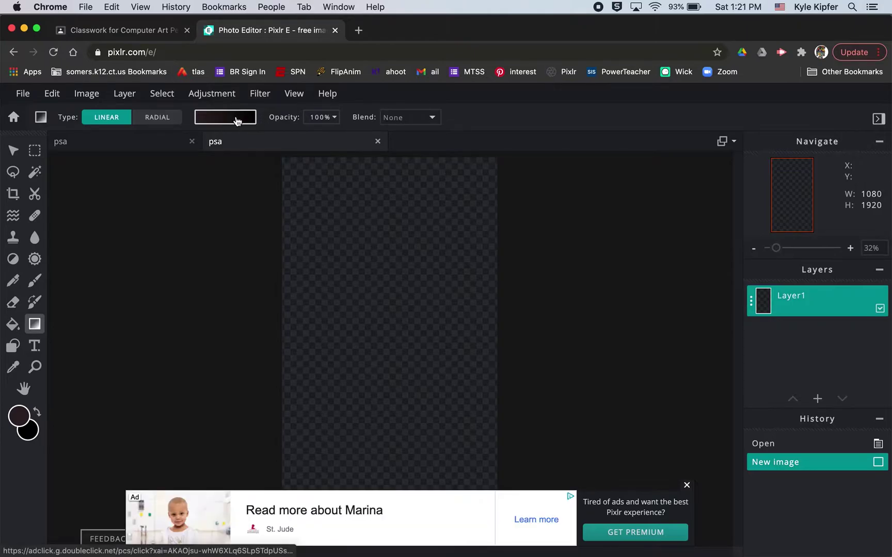
pyautogui.click(237, 121)
pyautogui.scroll(-2, 301, 316)
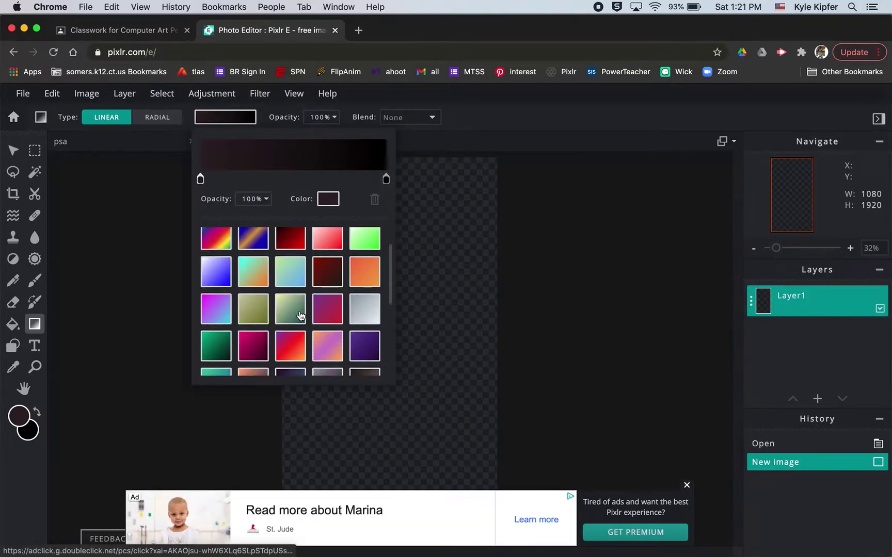
pyautogui.scroll(-1, 300, 314)
pyautogui.click(291, 292)
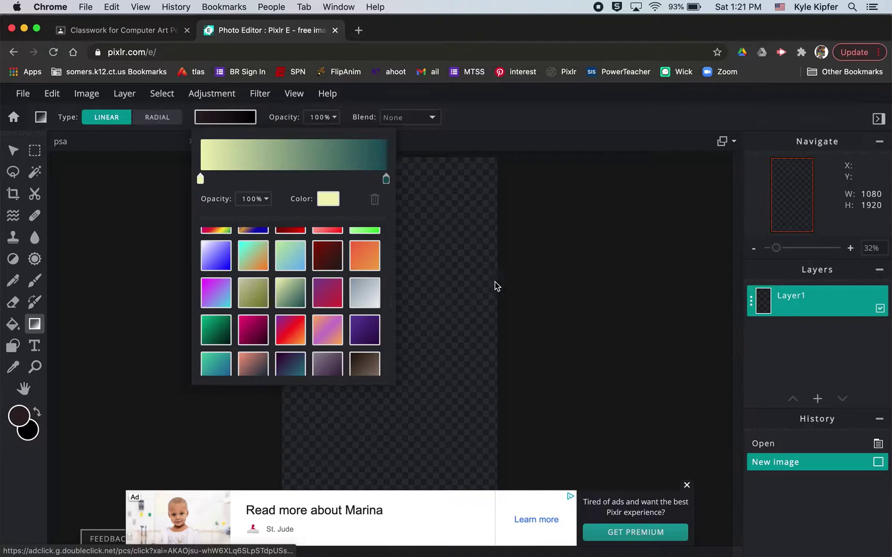
pyautogui.scroll(-6, 299, 338)
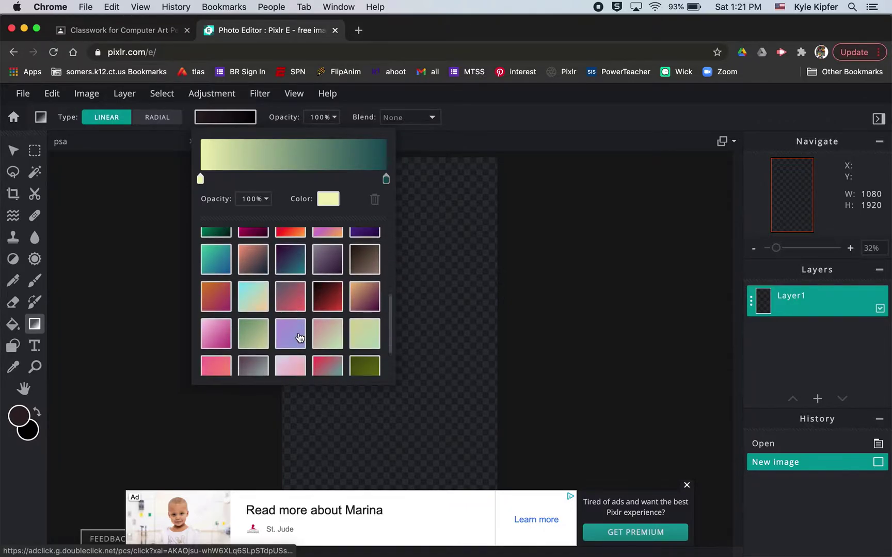
pyautogui.scroll(-1, 301, 314)
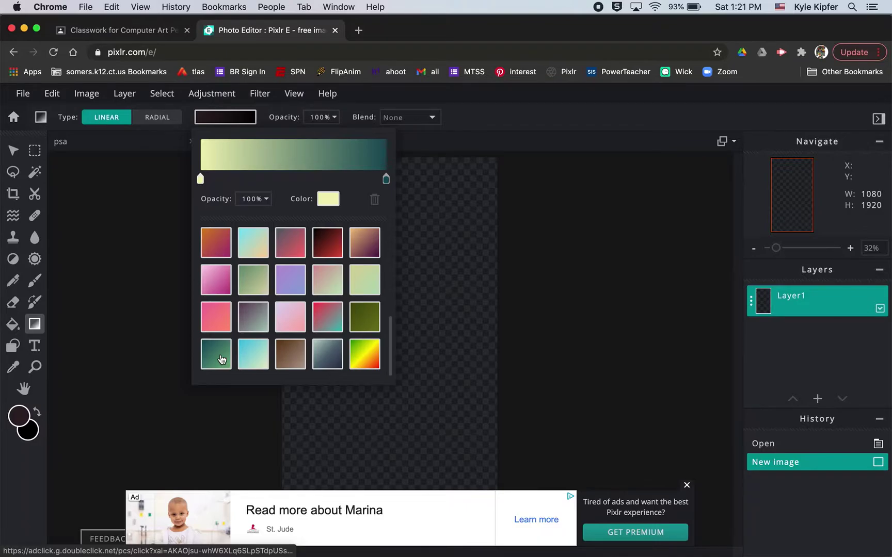
pyautogui.click(326, 354)
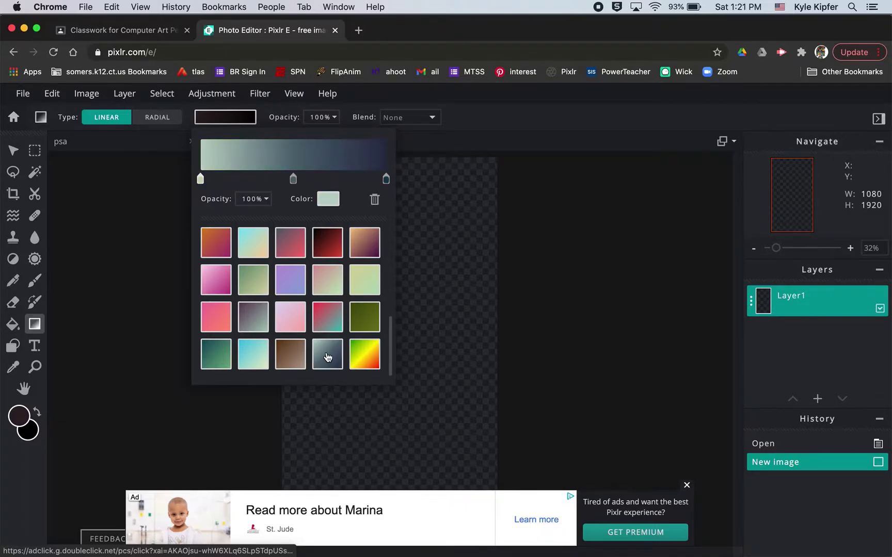
pyautogui.click(431, 321)
pyautogui.moveTo(382, 235); pyautogui.dragTo(381, 464)
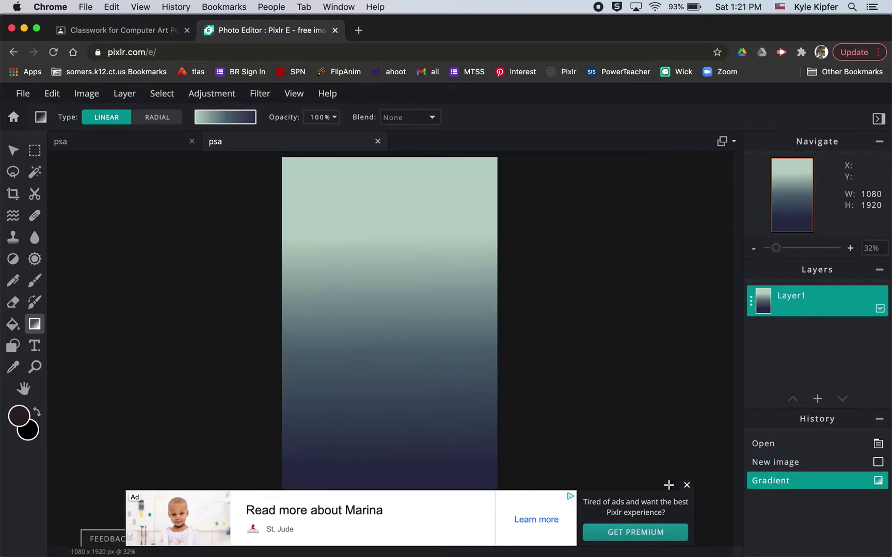
# Redraw the gradient as a radial glow near the top left
pyautogui.click(686, 486)
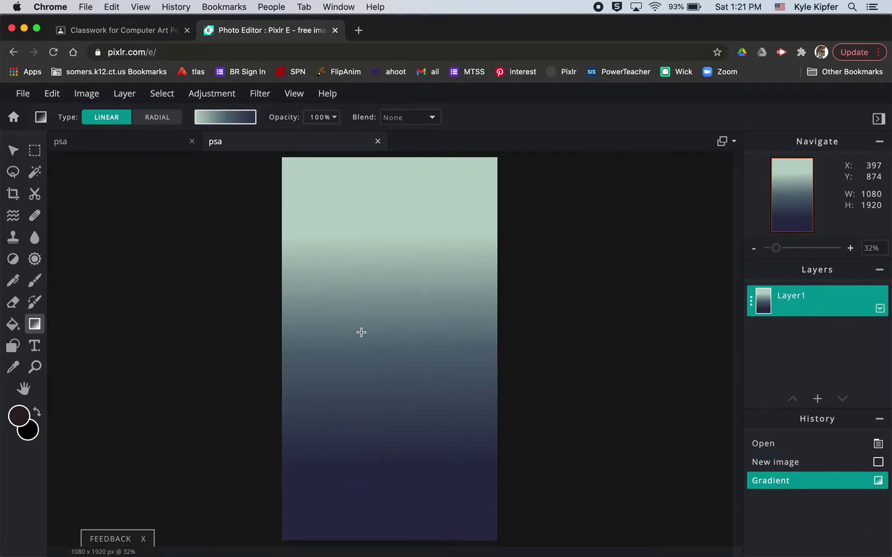
pyautogui.click(158, 118)
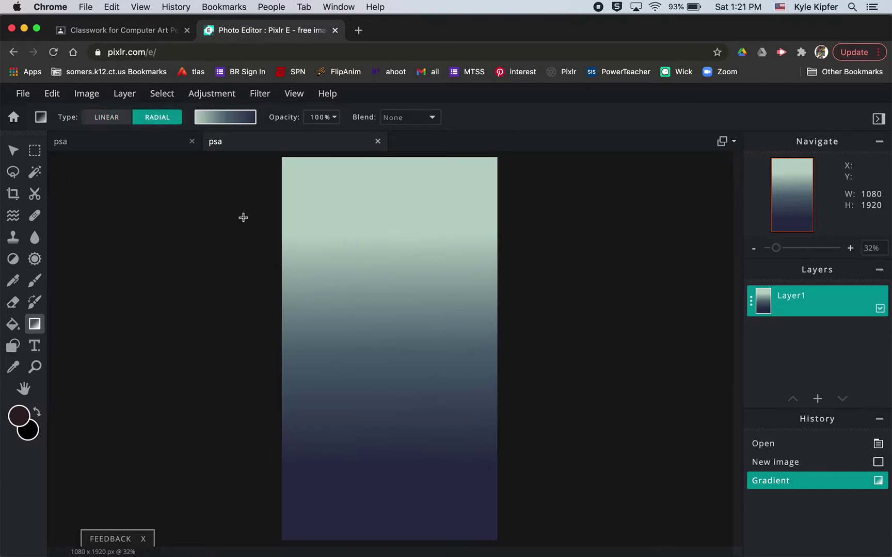
pyautogui.moveTo(384, 350); pyautogui.dragTo(414, 428)
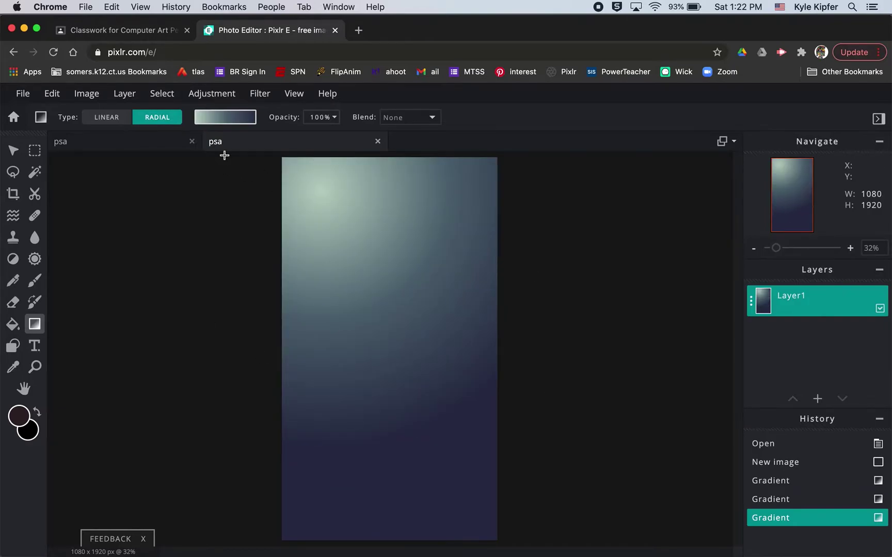
# Open the Add element layer dialog to the Overlay > Bokeh collection
pyautogui.click(55, 98)
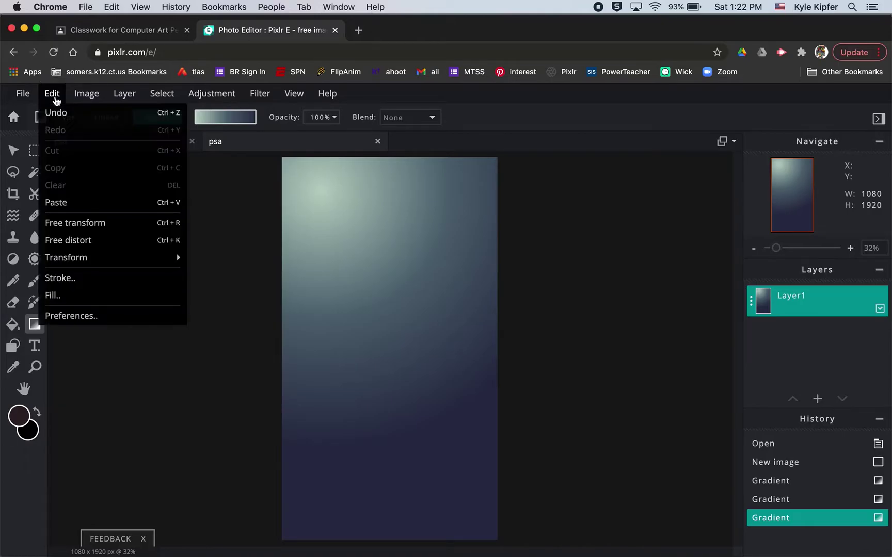
pyautogui.moveTo(128, 99)
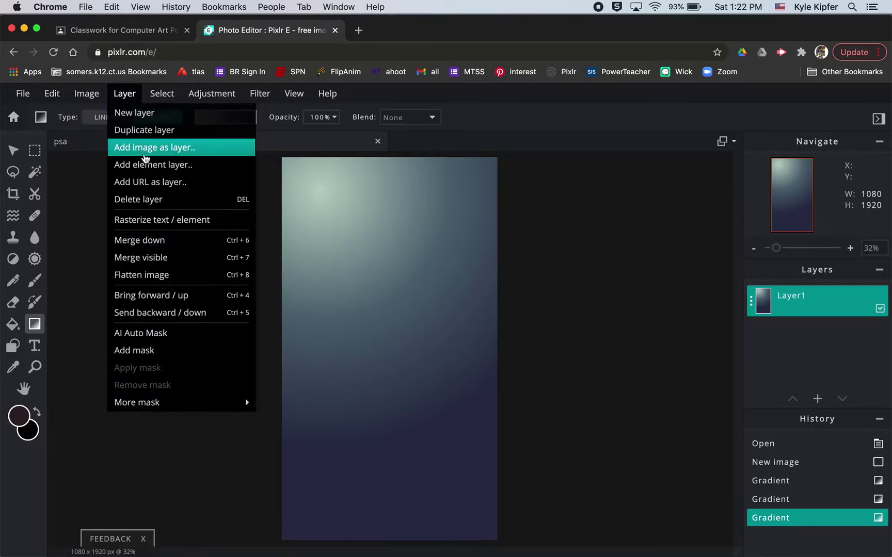
pyautogui.click(147, 164)
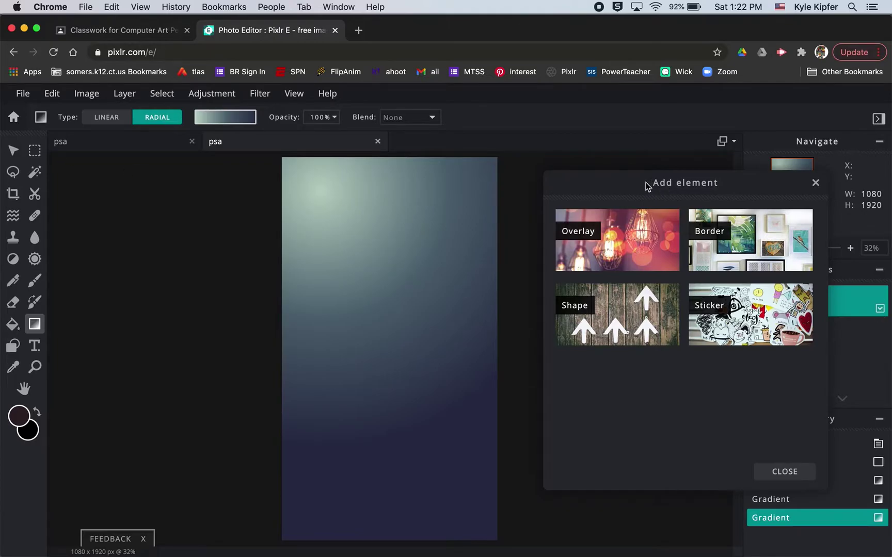
pyautogui.moveTo(627, 180); pyautogui.dragTo(614, 156)
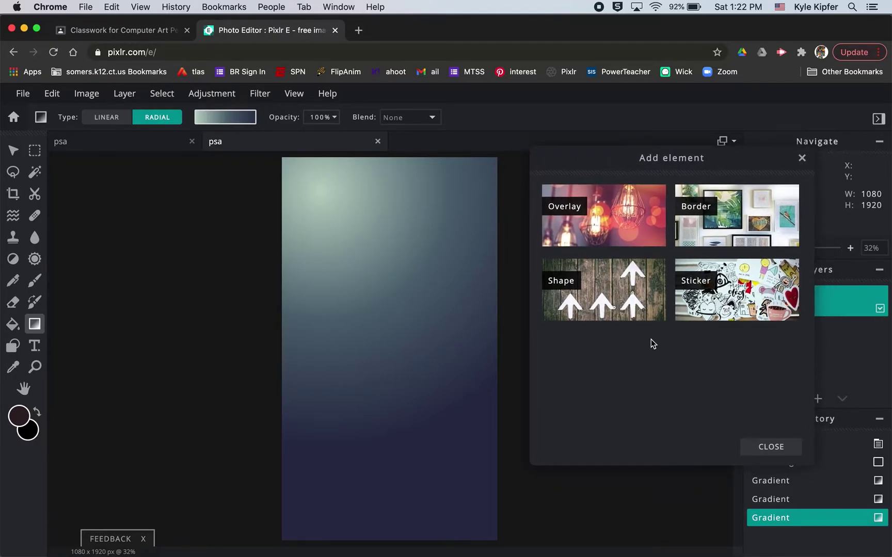
pyautogui.click(614, 208)
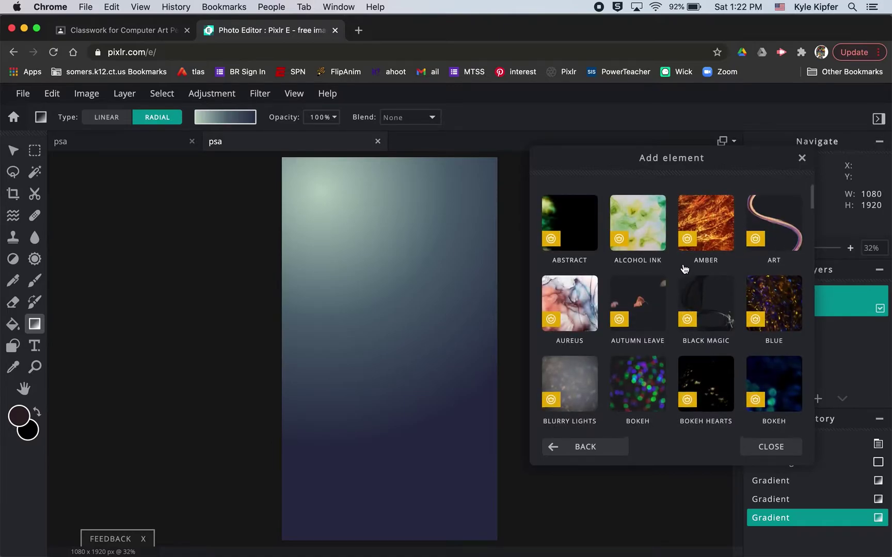
pyautogui.scroll(-1, 682, 268)
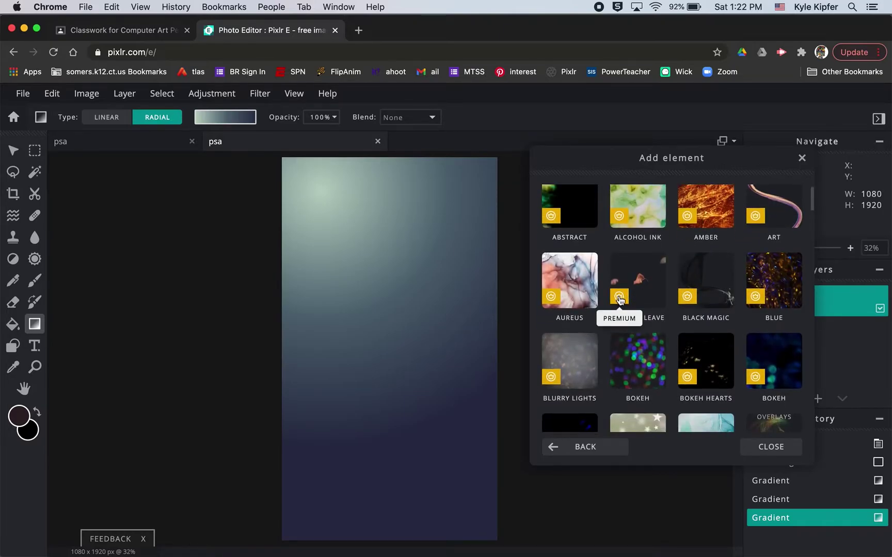
pyautogui.scroll(-3, 687, 299)
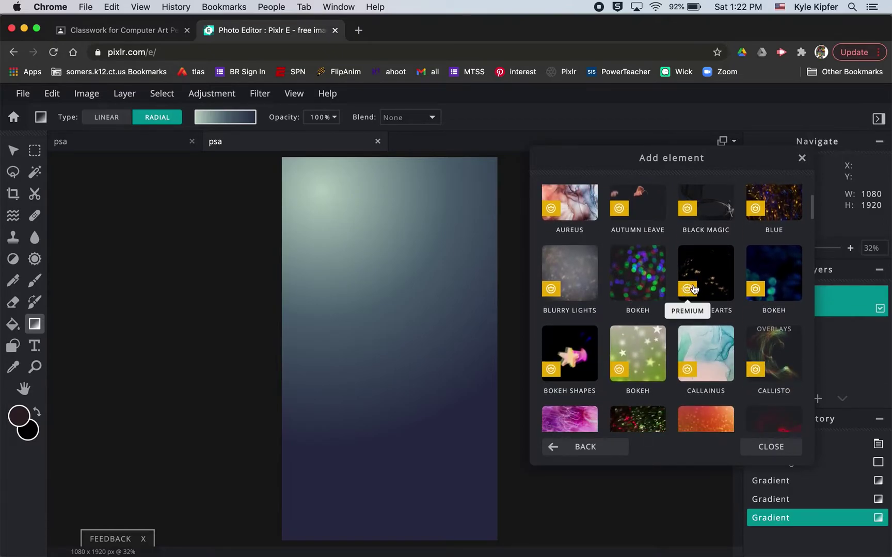
pyautogui.click(622, 263)
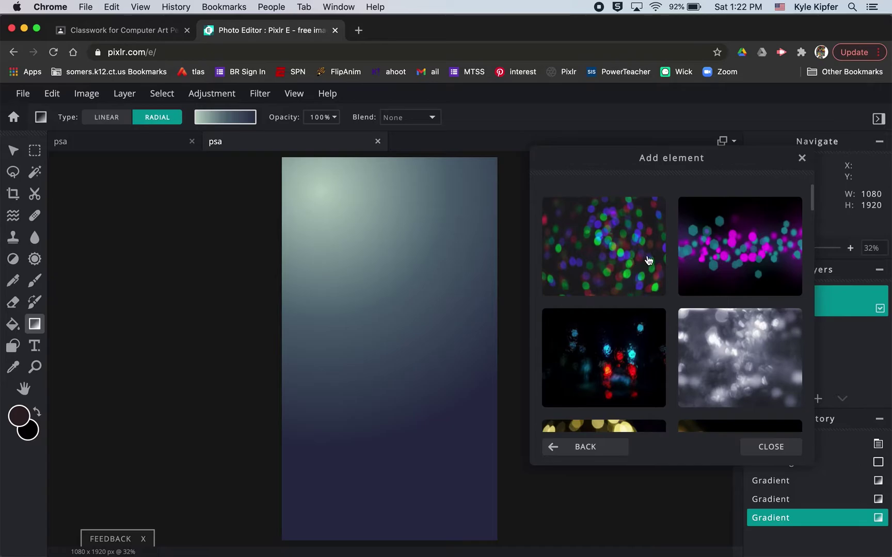
# Add the pink bokeh overlay after trying yellow and orange, and set transparency to 41
pyautogui.scroll(-8, 649, 258)
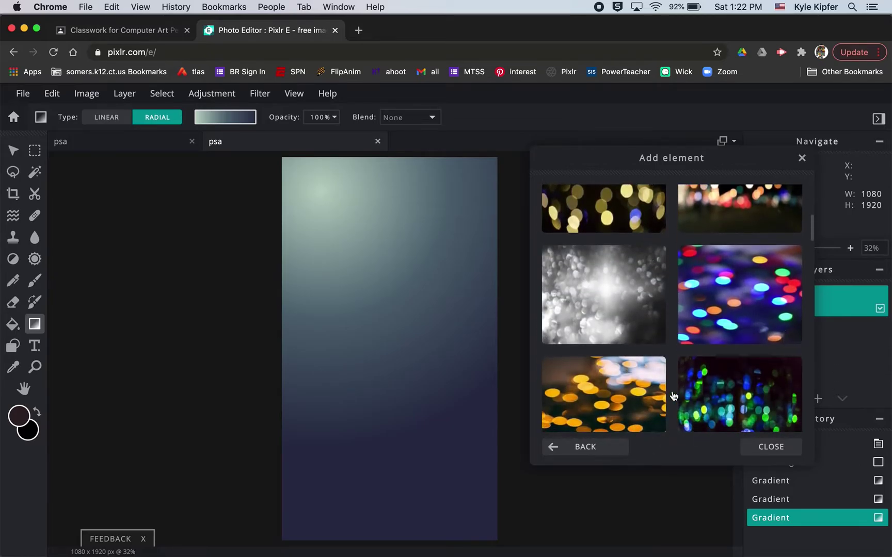
pyautogui.scroll(-10, 682, 308)
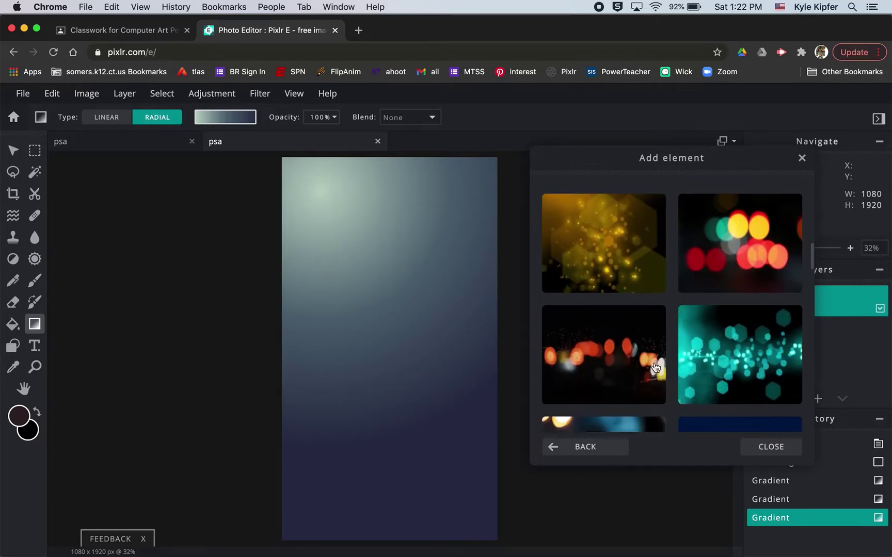
pyautogui.scroll(3, 643, 279)
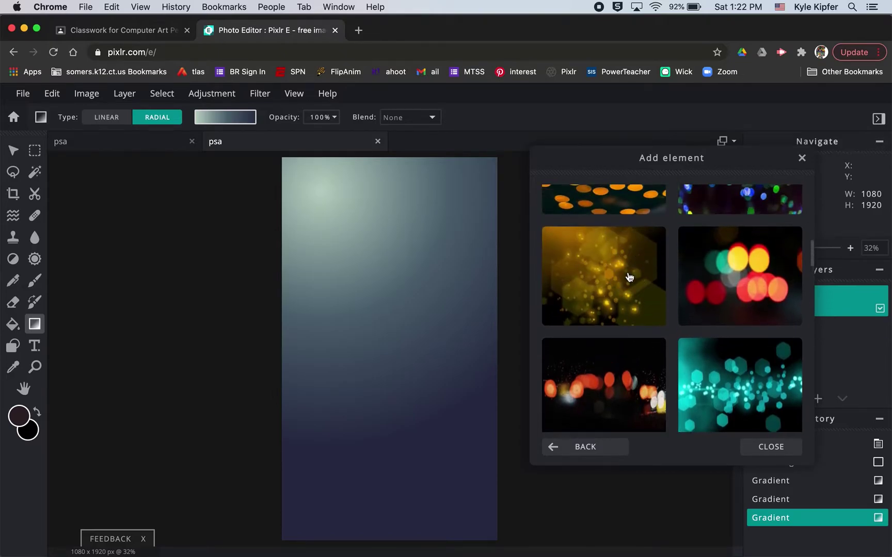
pyautogui.click(629, 276)
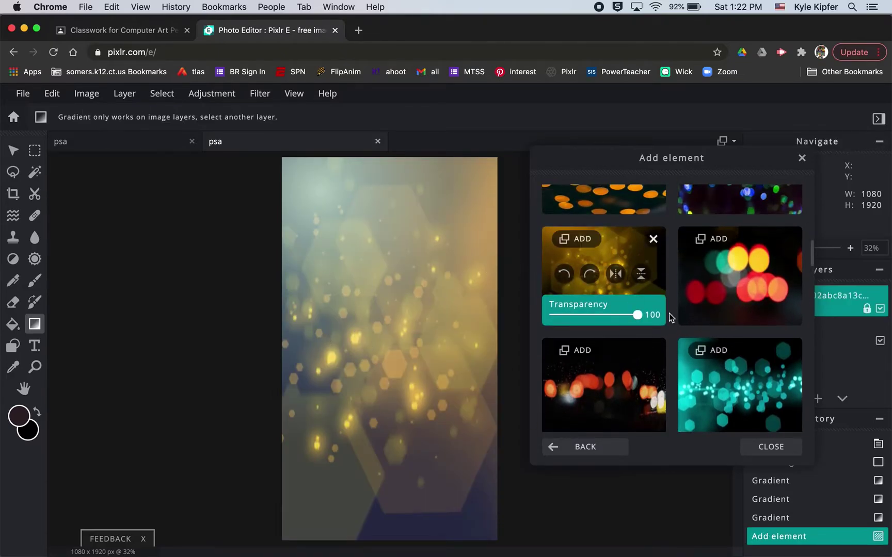
pyautogui.scroll(-8, 653, 295)
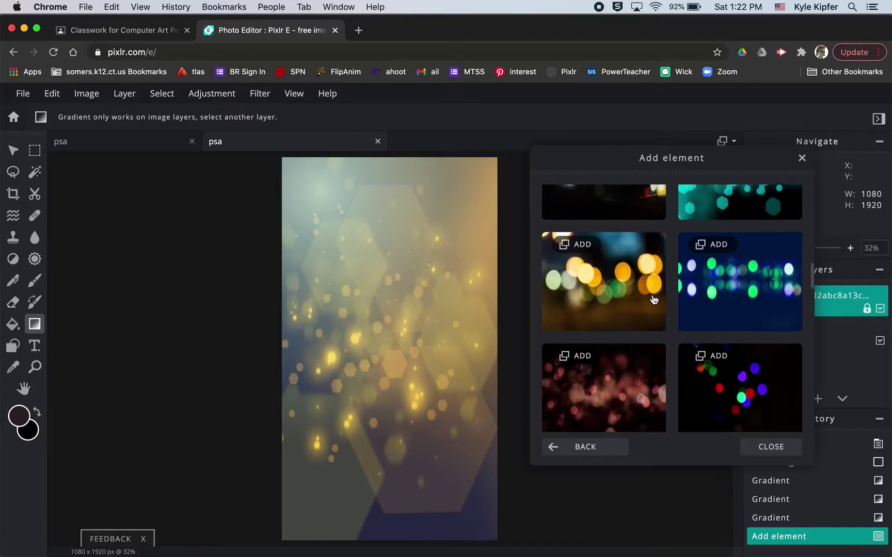
pyautogui.click(615, 291)
pyautogui.scroll(-3, 691, 273)
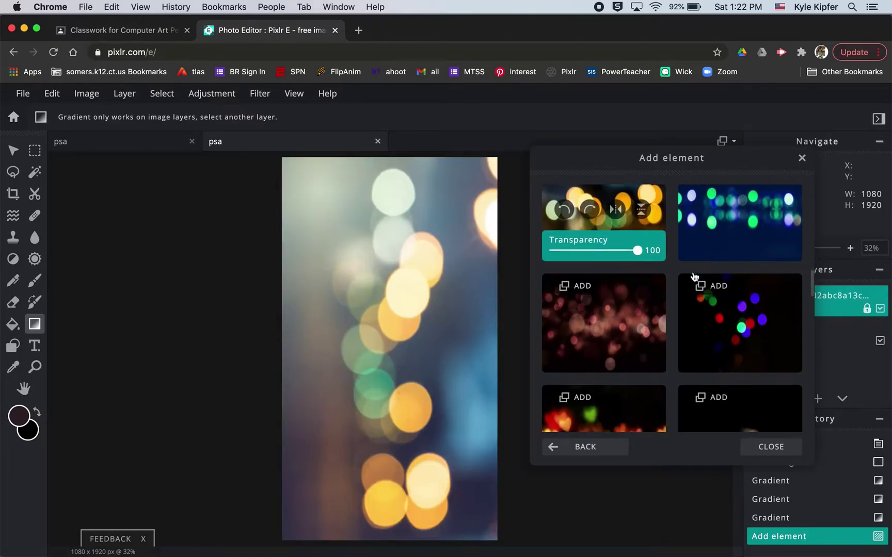
pyautogui.scroll(-4, 671, 304)
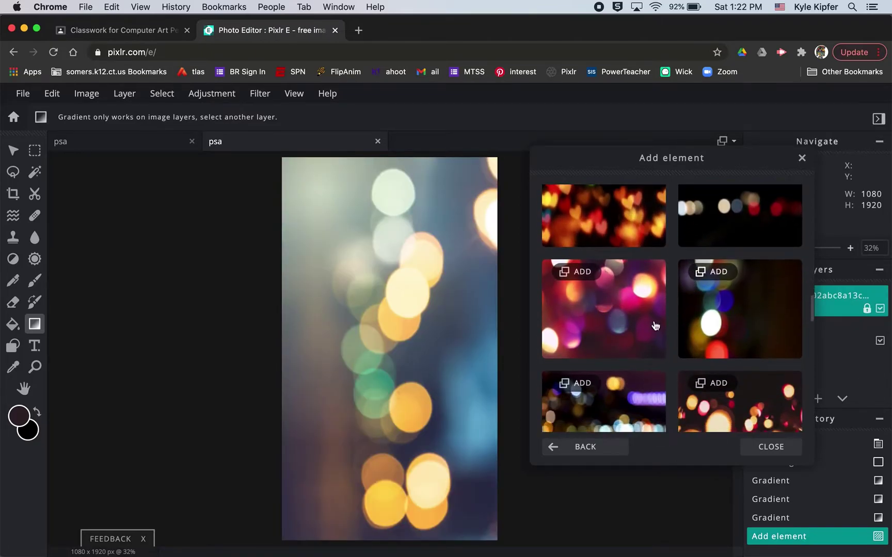
pyautogui.click(620, 317)
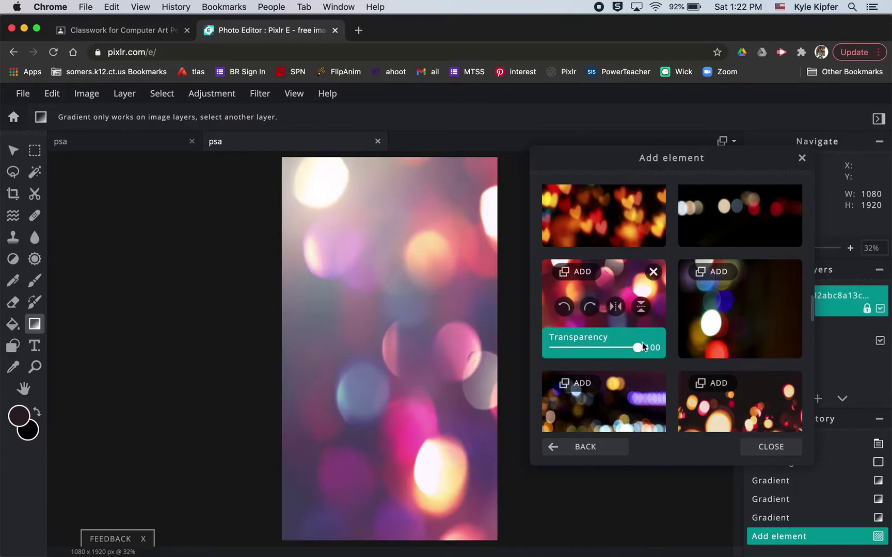
pyautogui.moveTo(638, 351); pyautogui.dragTo(588, 352)
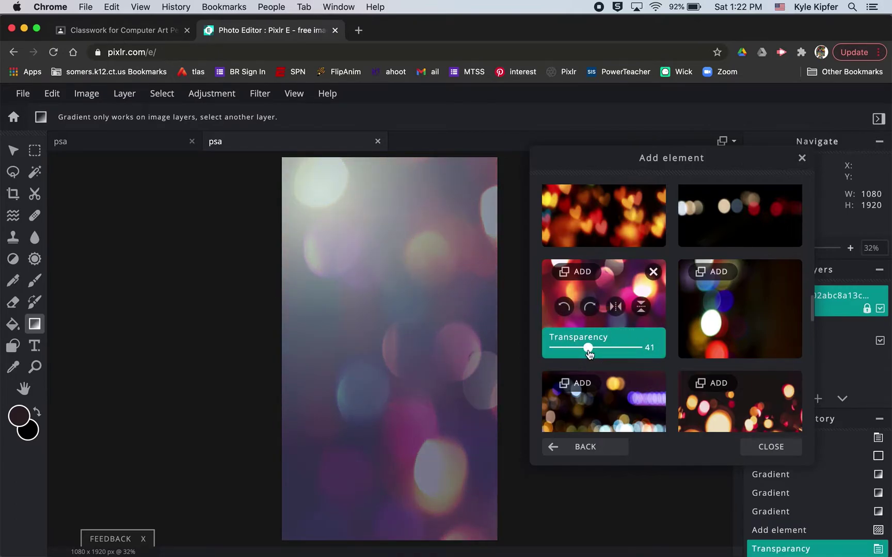
# Close the element browser and bring up the Layer menu
pyautogui.click(778, 446)
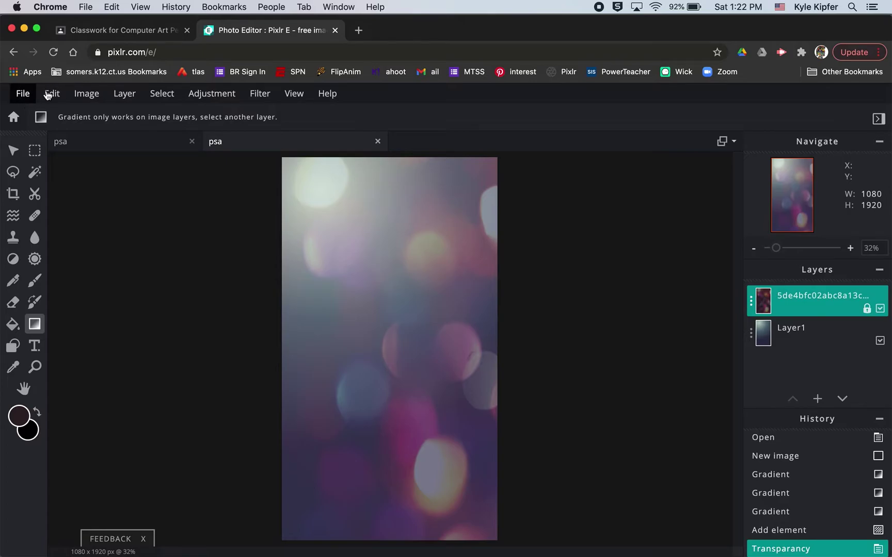
pyautogui.click(119, 97)
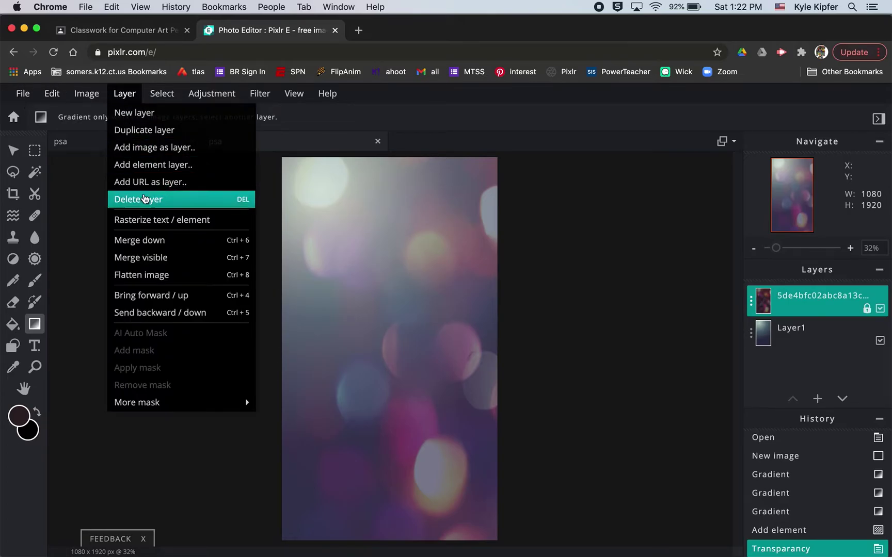
# Add the simple white frame from Border > ART DECO, then close the browser
pyautogui.click(155, 174)
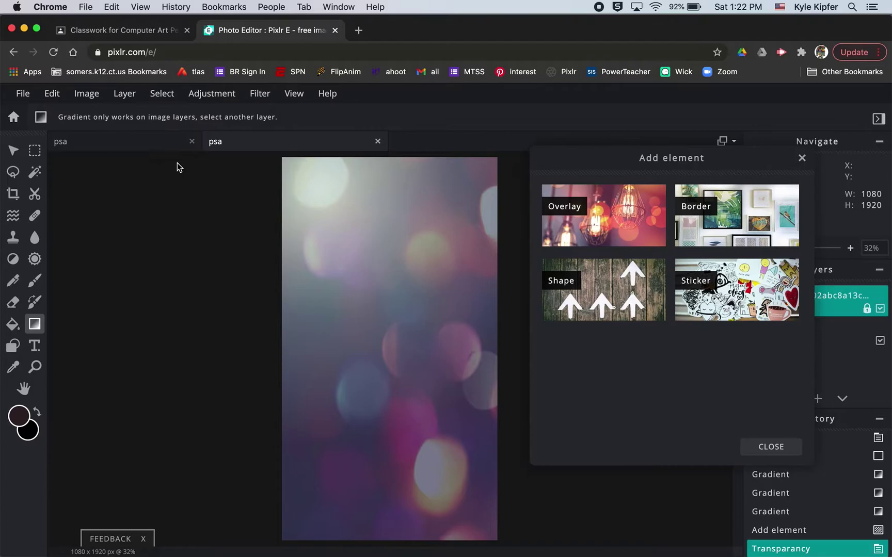
pyautogui.click(742, 226)
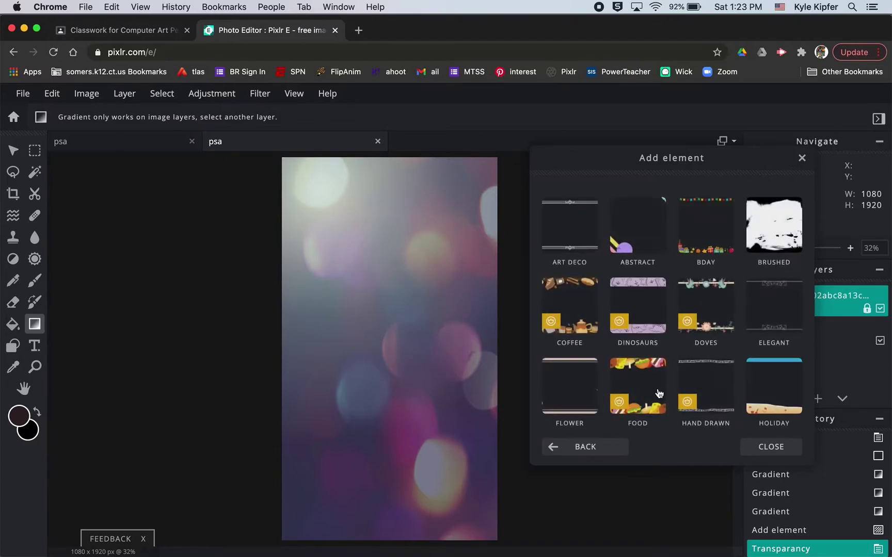
pyautogui.click(563, 235)
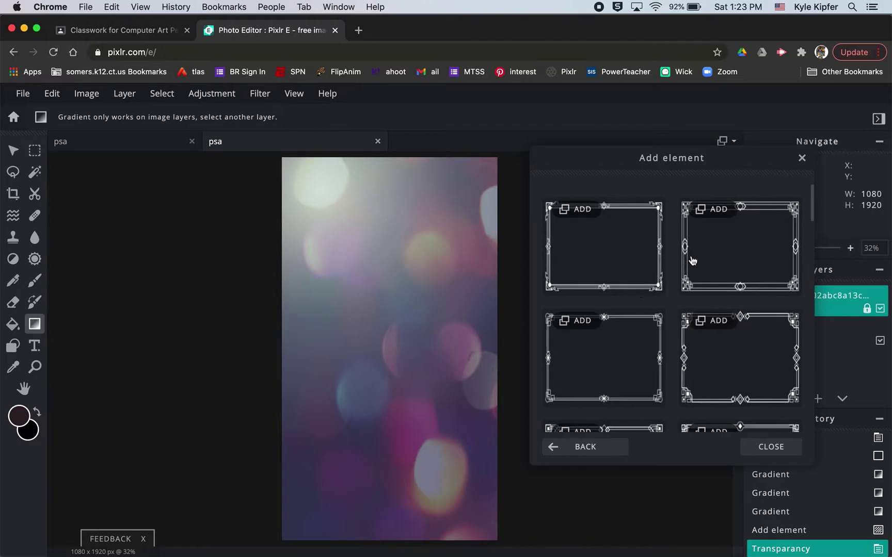
pyautogui.click(612, 350)
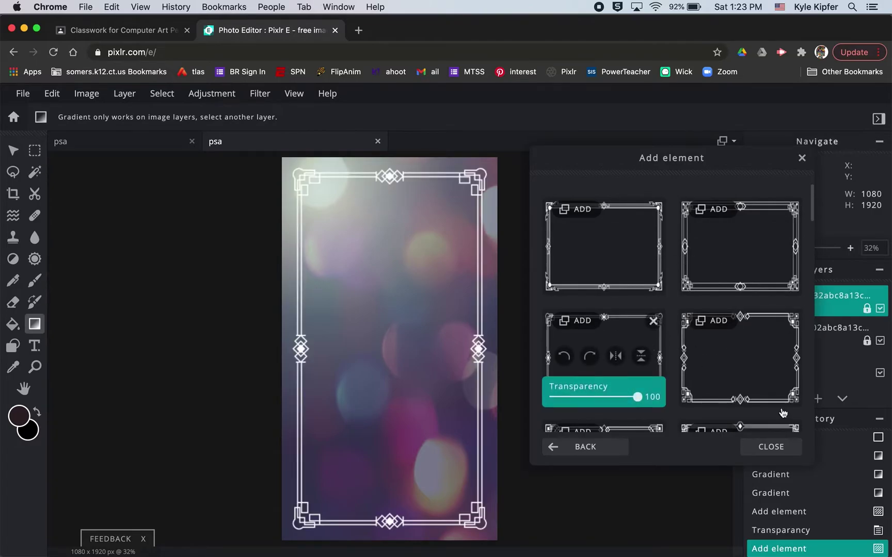
pyautogui.click(737, 355)
pyautogui.click(734, 249)
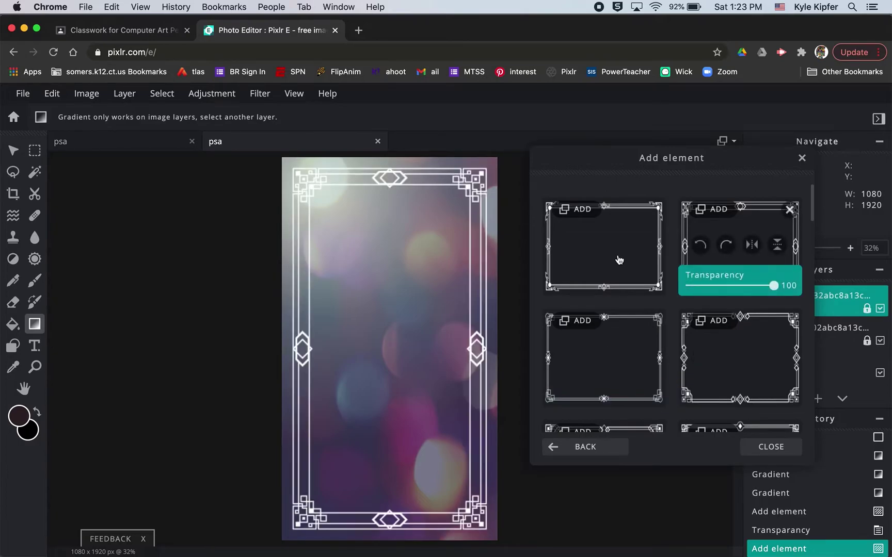
pyautogui.click(614, 254)
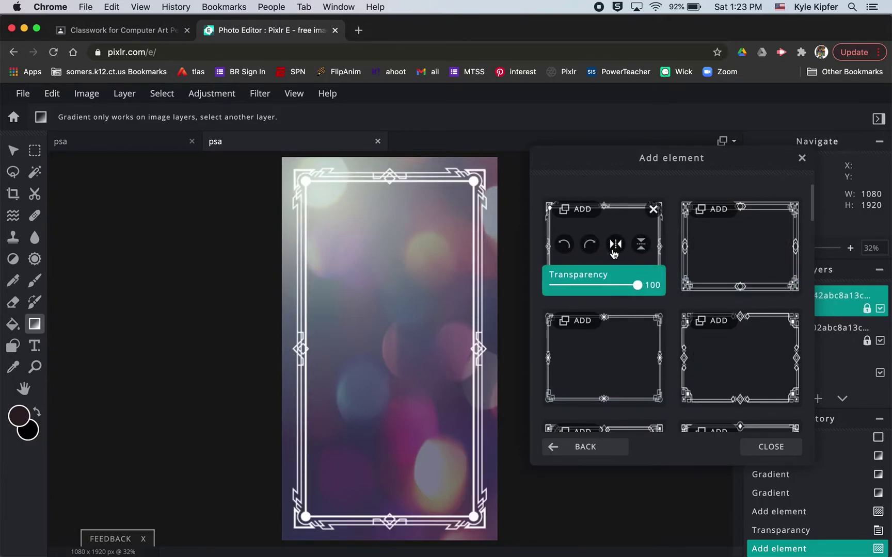
pyautogui.click(775, 449)
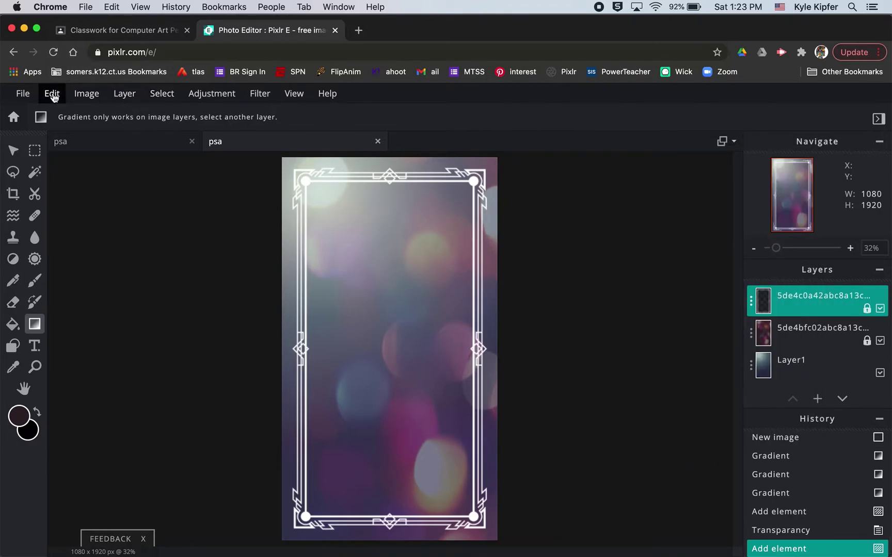
# Browse the element picker to the corner ornament shapes collection
pyautogui.click(21, 98)
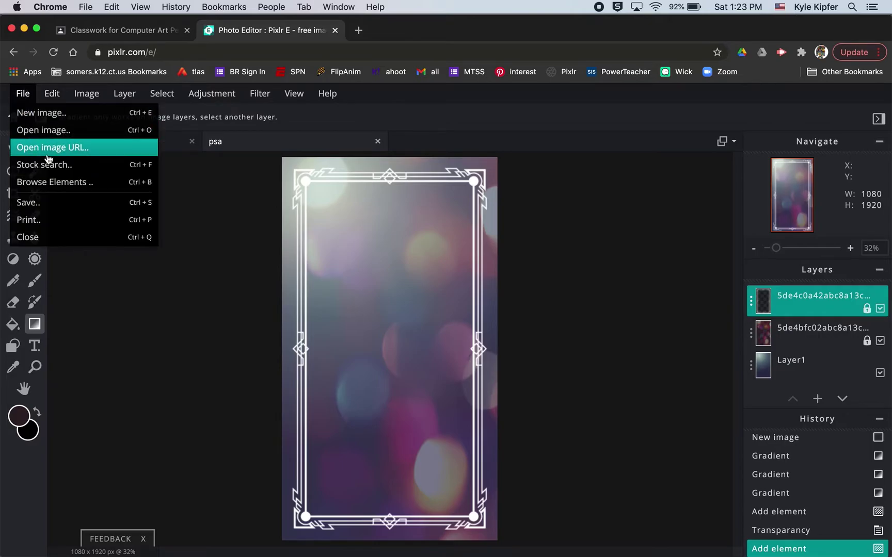
pyautogui.click(81, 184)
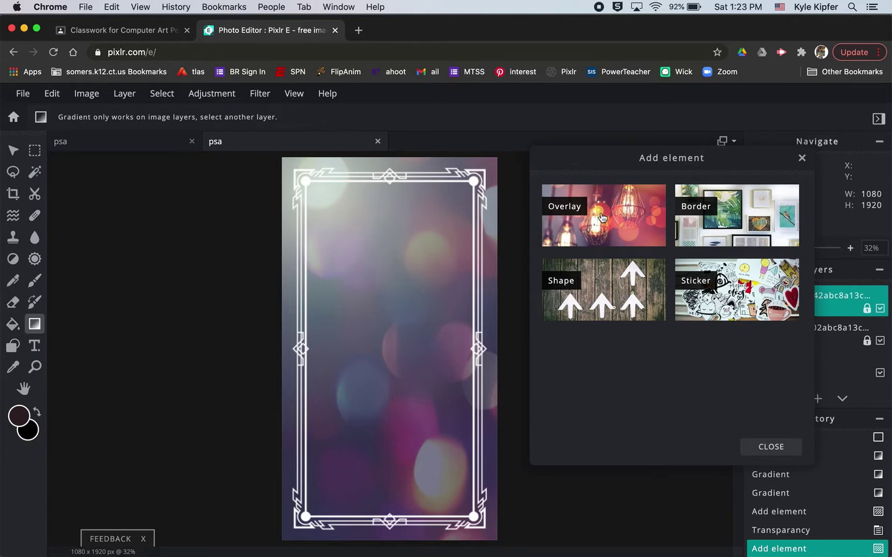
pyautogui.click(745, 223)
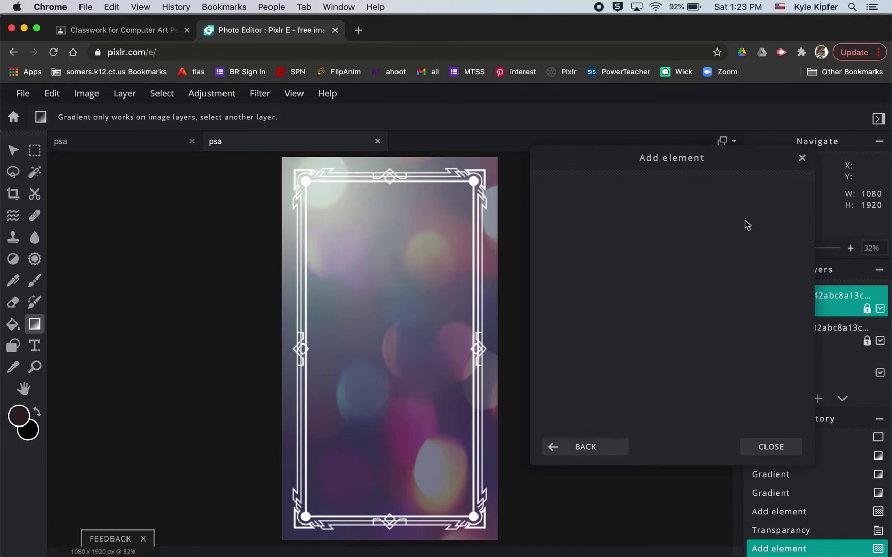
pyautogui.click(596, 447)
pyautogui.click(617, 294)
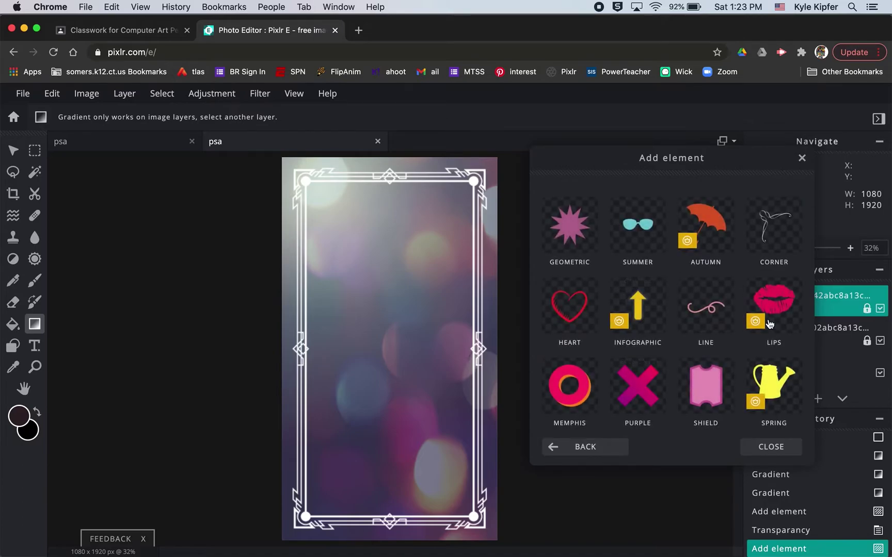
pyautogui.scroll(-1, 643, 305)
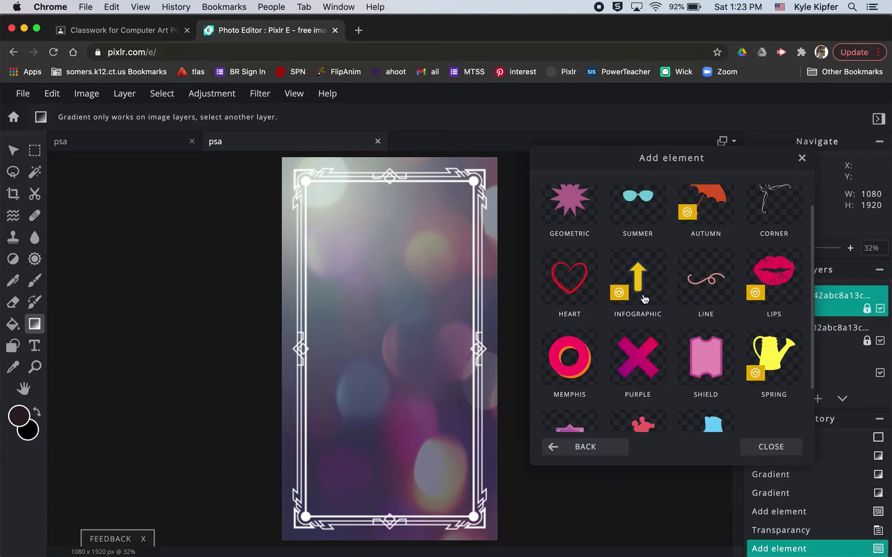
pyautogui.scroll(-2, 644, 298)
pyautogui.scroll(3, 645, 297)
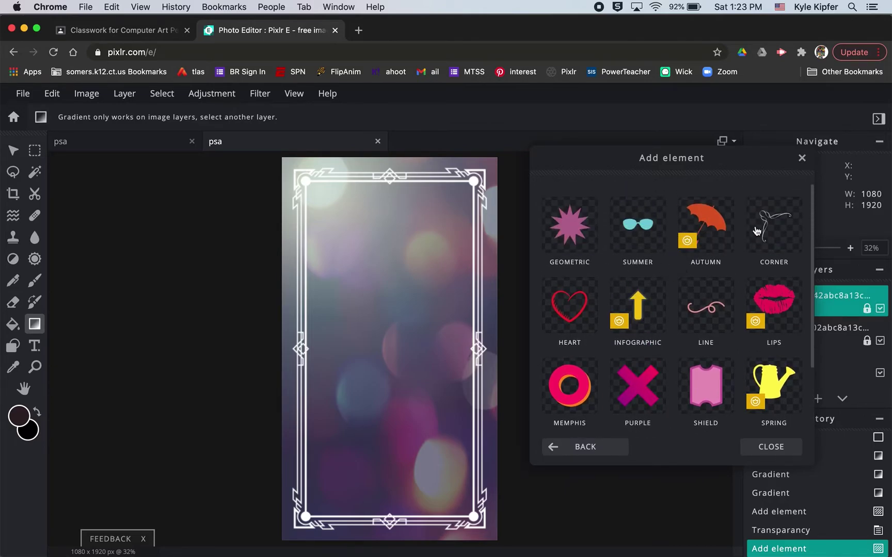
pyautogui.click(773, 230)
# Add the white double-bracket corner and the teal curved double-line corner
pyautogui.scroll(-5, 644, 254)
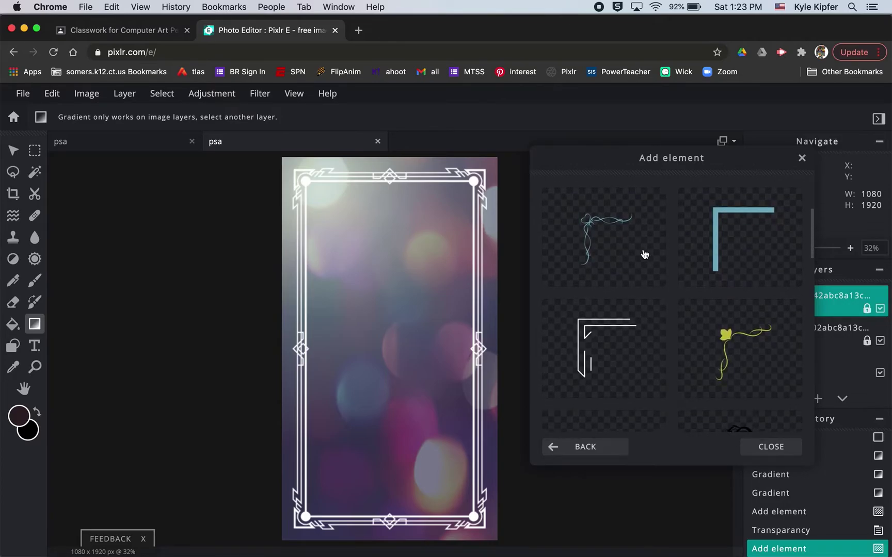
pyautogui.scroll(-8, 644, 254)
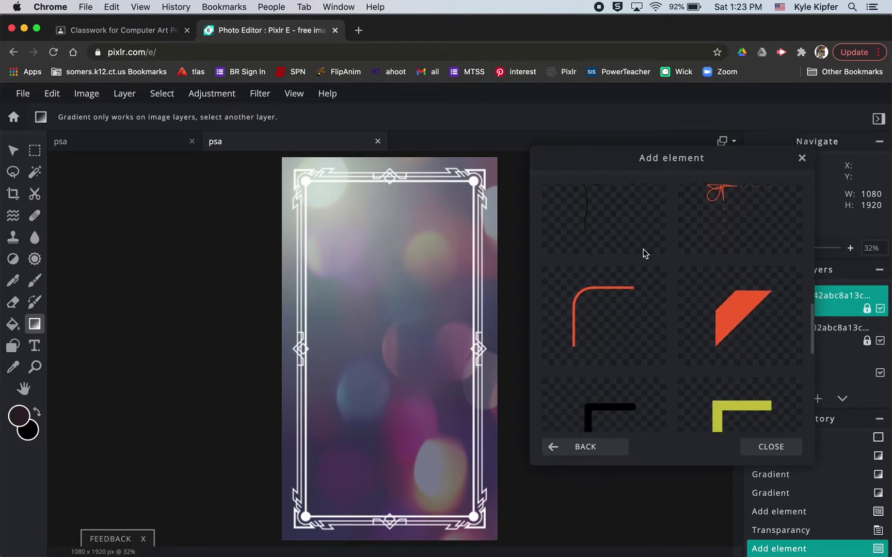
pyautogui.scroll(-2, 645, 254)
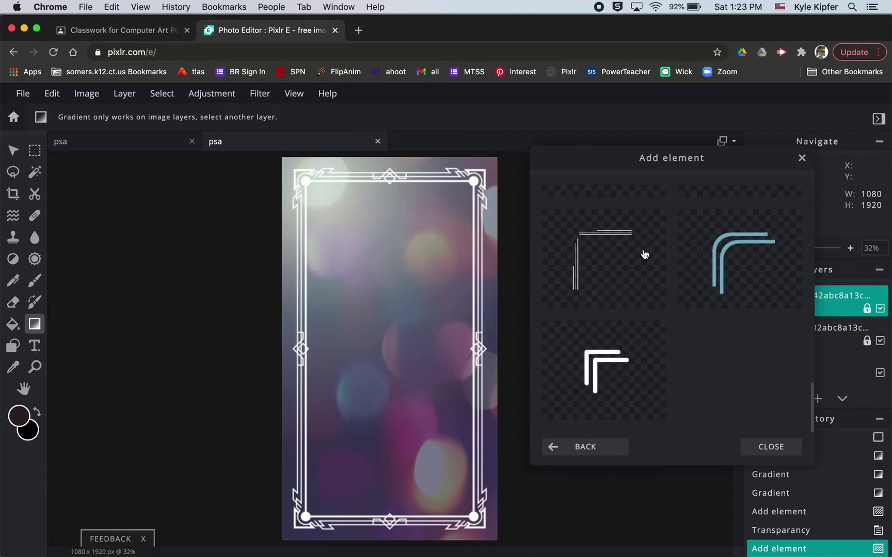
pyautogui.click(602, 361)
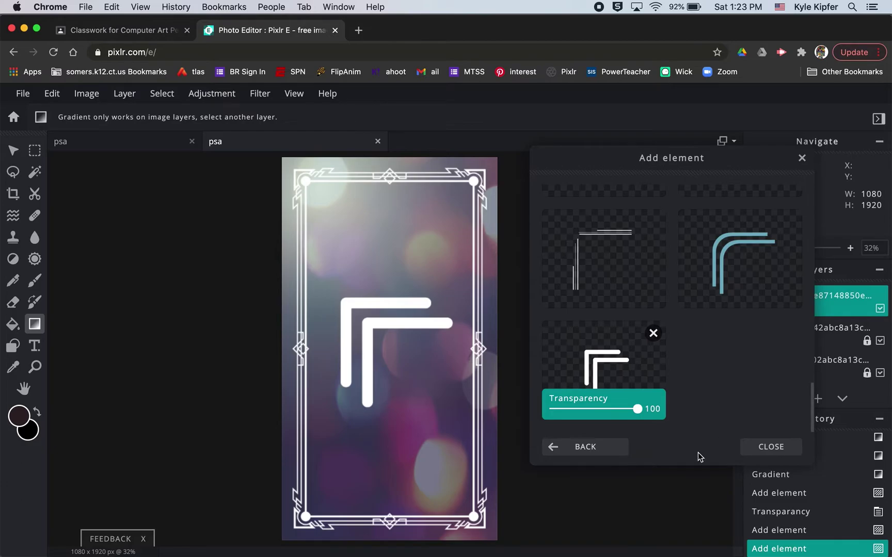
pyautogui.click(738, 267)
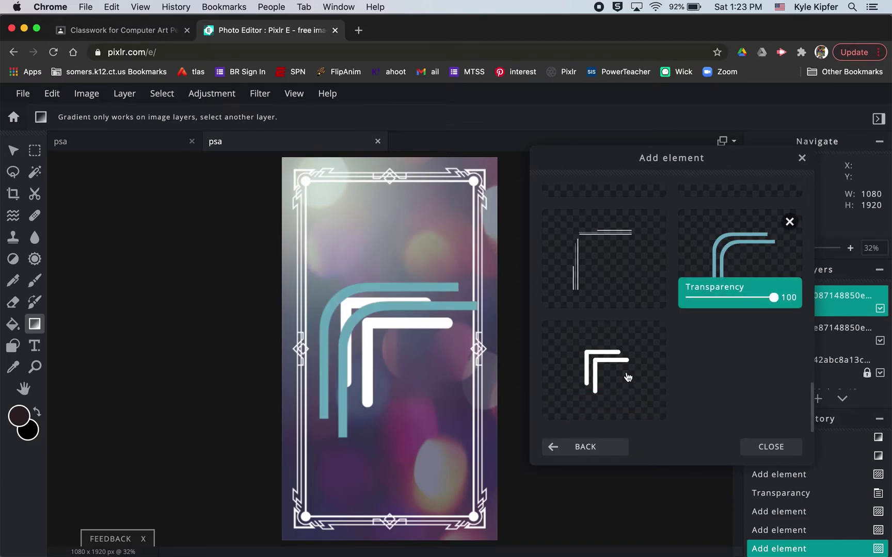
pyautogui.click(769, 447)
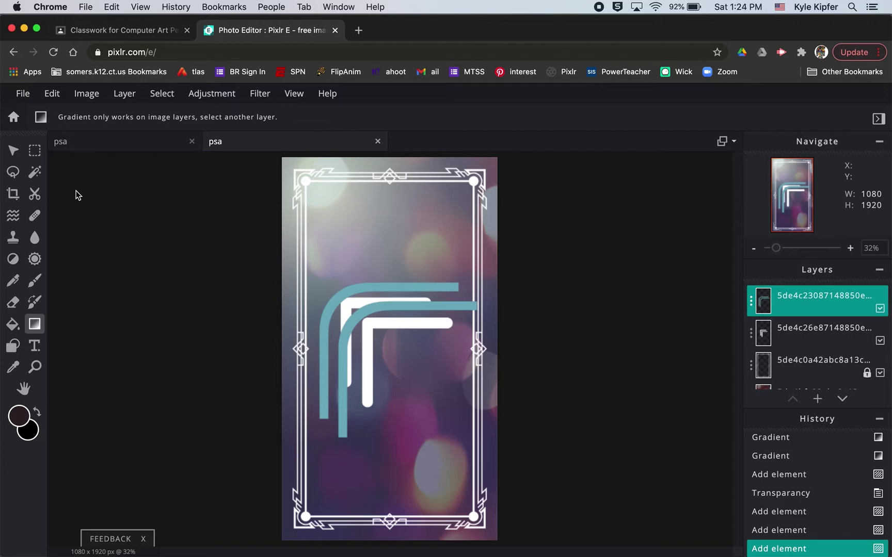
# Delete the white bracket and shrink the teal corner to 373 px in the top-left
pyautogui.click(13, 150)
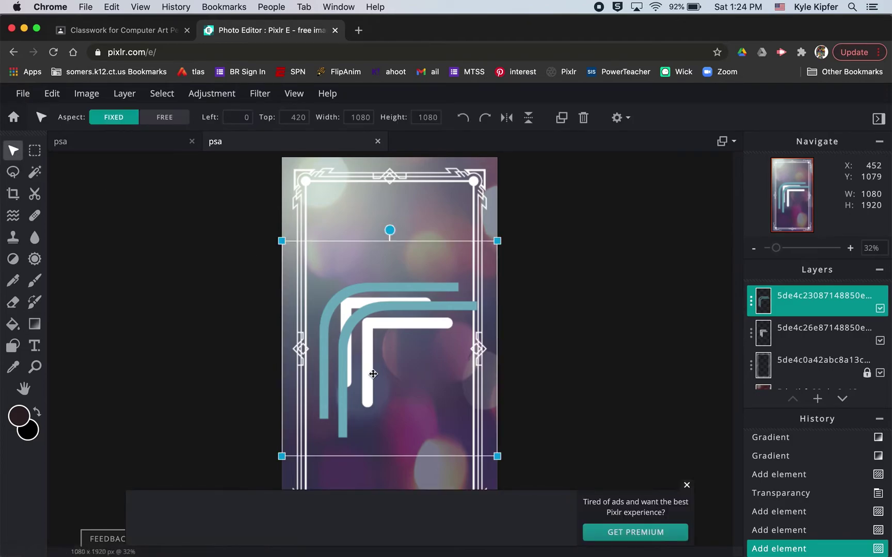
pyautogui.moveTo(386, 384); pyautogui.dragTo(360, 285)
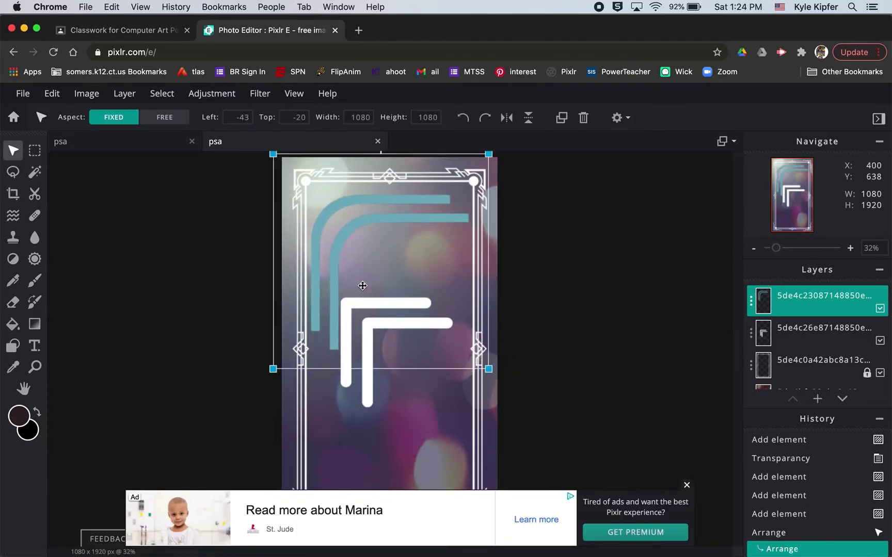
pyautogui.click(370, 398)
pyautogui.press('Delete')
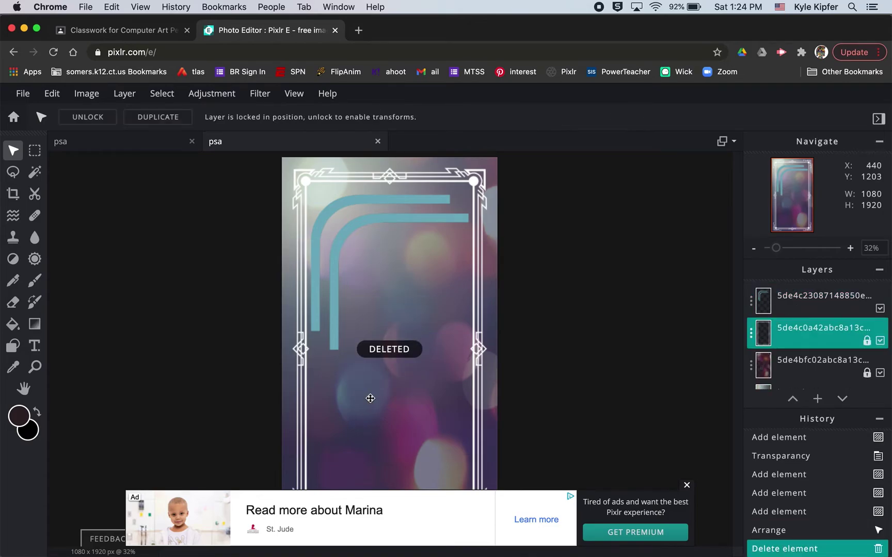
pyautogui.click(343, 245)
pyautogui.moveTo(489, 370); pyautogui.dragTo(348, 227)
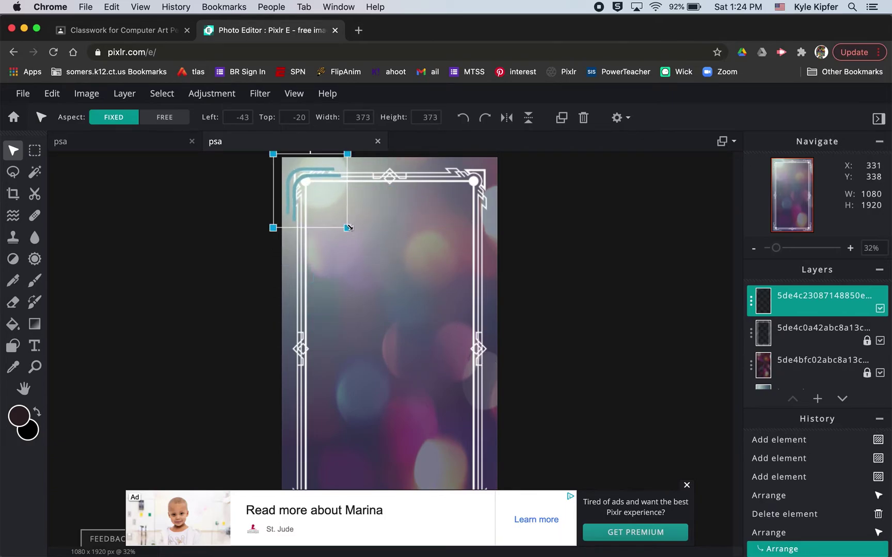
pyautogui.moveTo(302, 167); pyautogui.dragTo(335, 195)
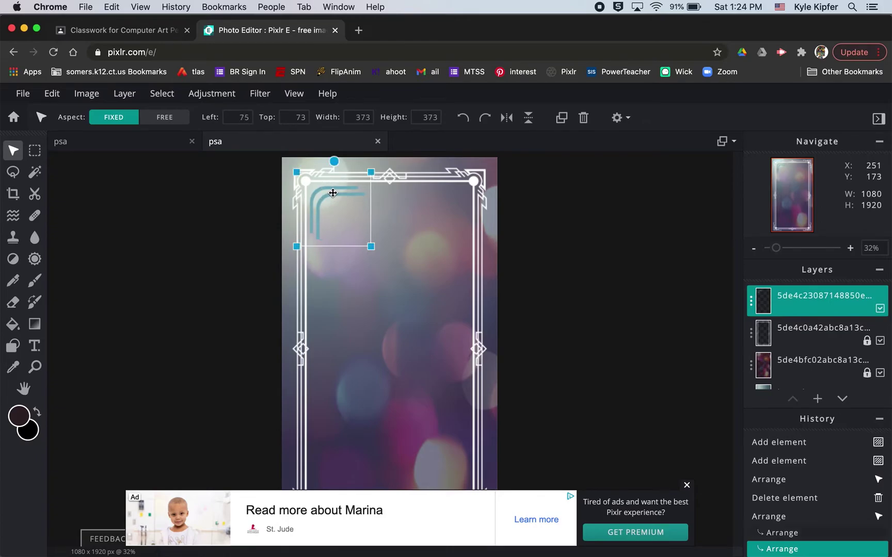
pyautogui.click(594, 318)
pyautogui.click(686, 485)
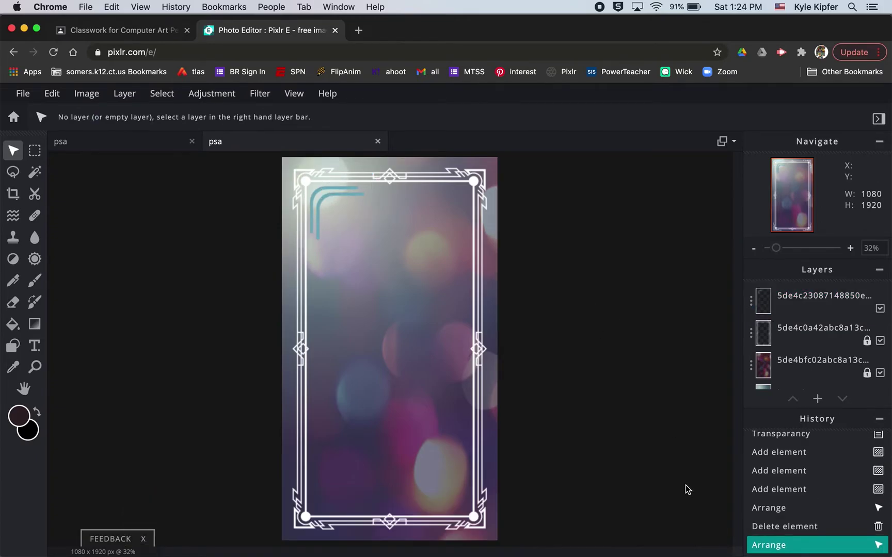
# Duplicate the teal corner, moving and rotating the copy into the top-right corner
pyautogui.click(324, 201)
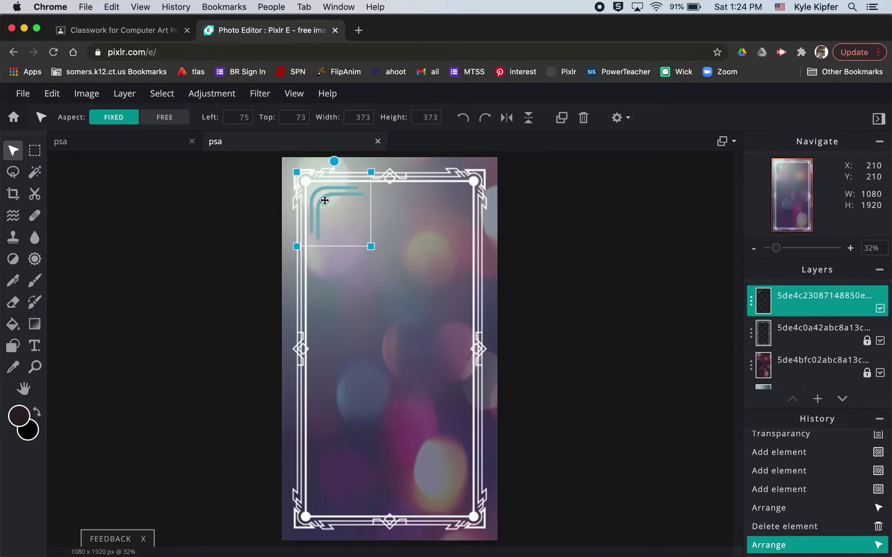
pyautogui.rightClick(325, 201)
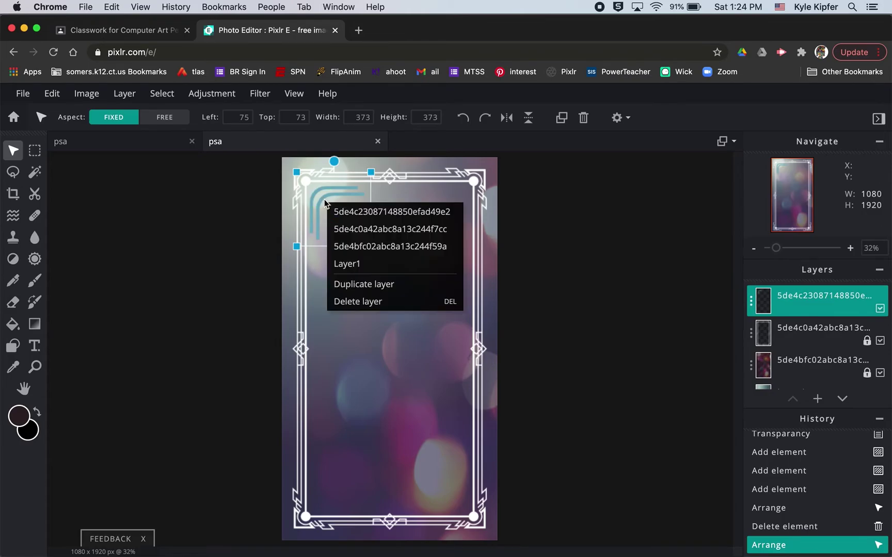
pyautogui.click(384, 284)
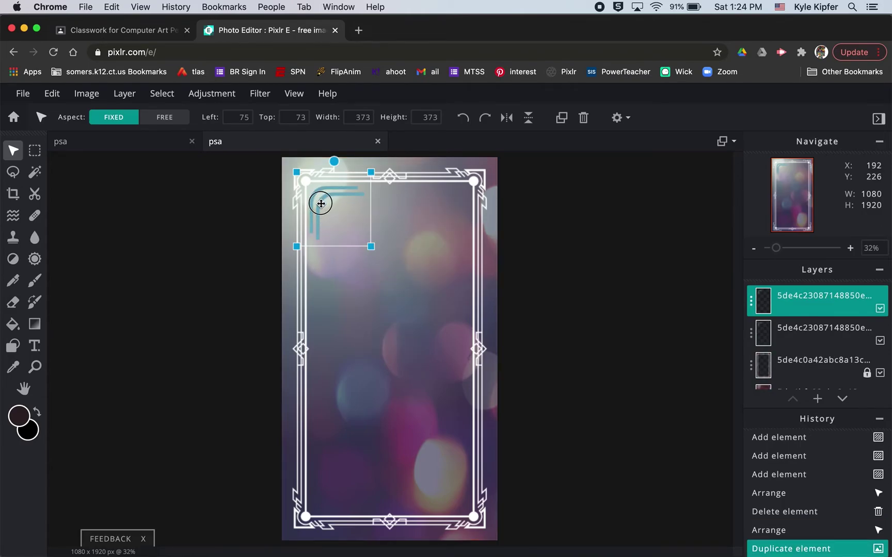
pyautogui.moveTo(321, 203); pyautogui.dragTo(424, 207)
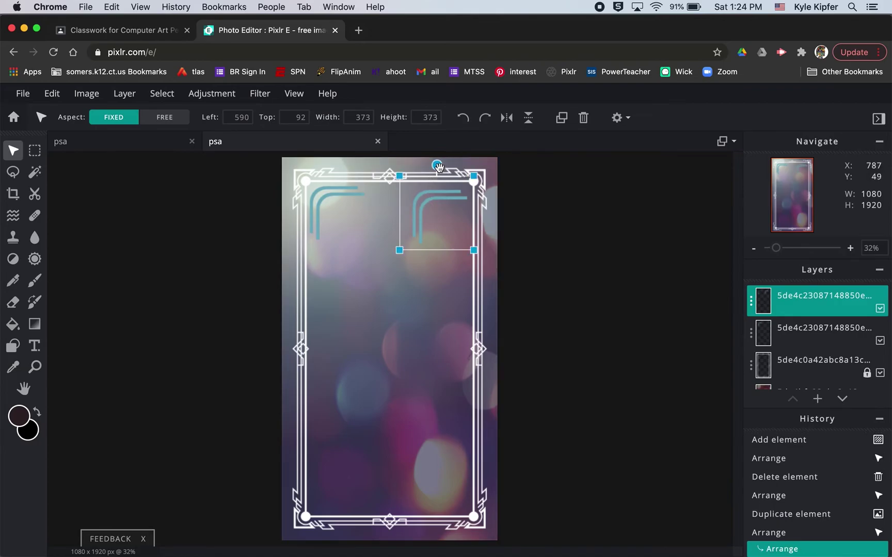
pyautogui.moveTo(438, 166); pyautogui.dragTo(464, 203)
# Add the sunglasses-wearing sun sticker from Stickers > Alpaca
pyautogui.click(564, 260)
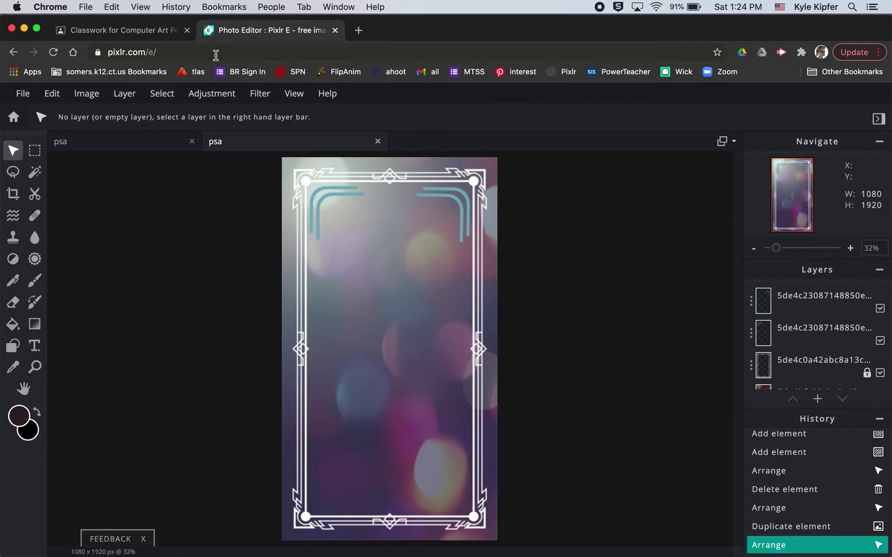
pyautogui.click(125, 94)
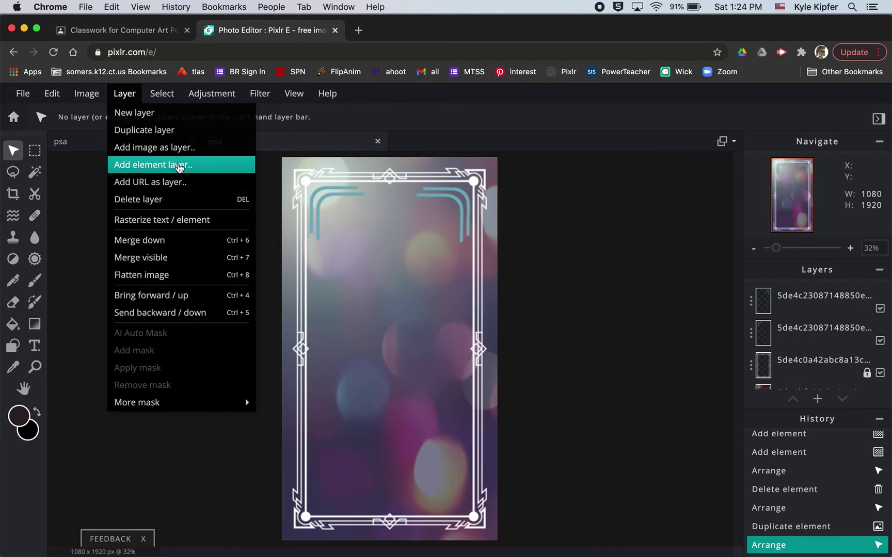
pyautogui.click(179, 166)
pyautogui.click(740, 299)
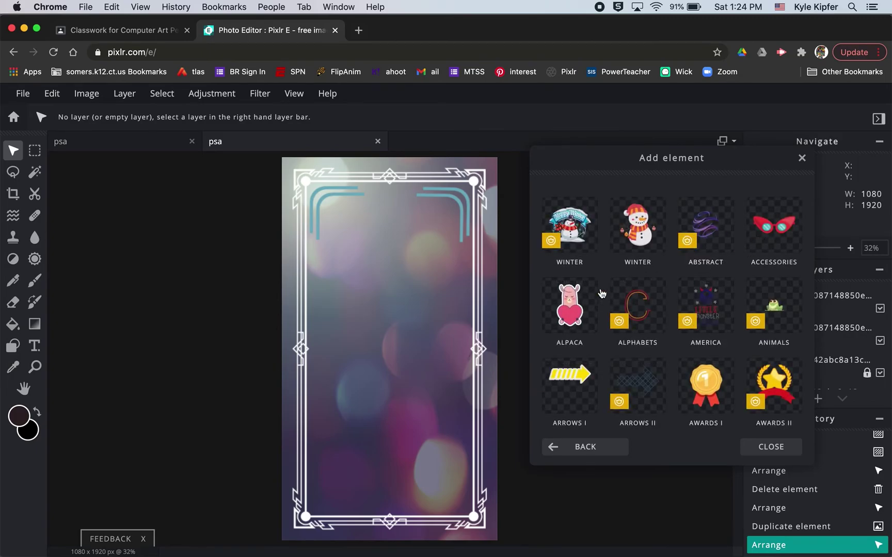
pyautogui.click(568, 326)
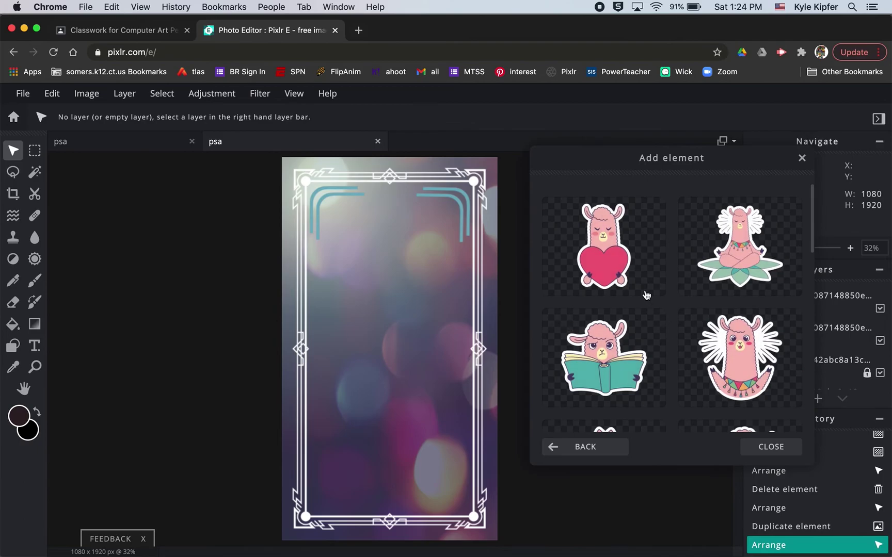
pyautogui.scroll(-10, 646, 295)
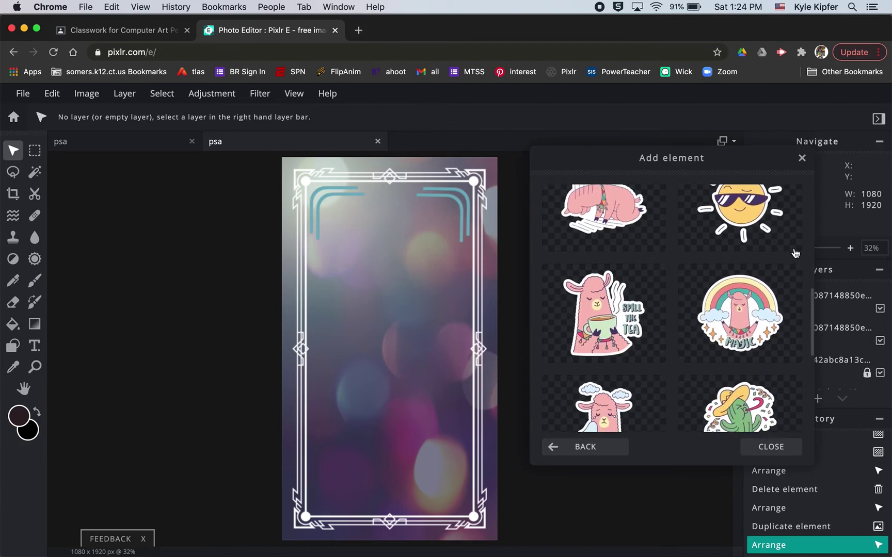
pyautogui.scroll(2, 748, 251)
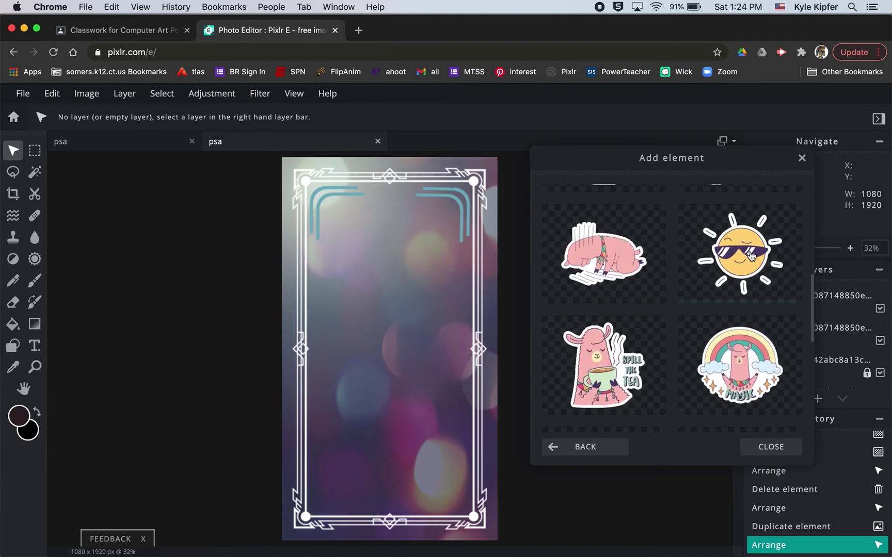
pyautogui.click(751, 256)
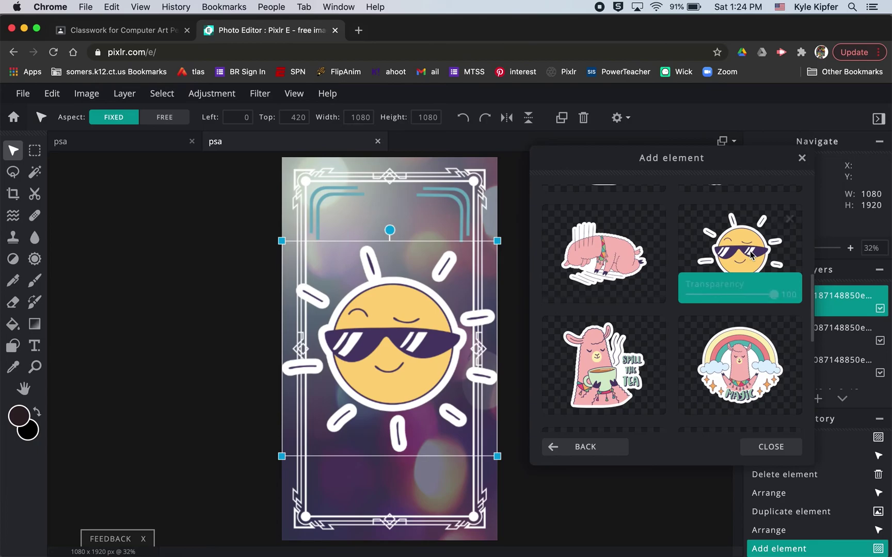
pyautogui.click(770, 448)
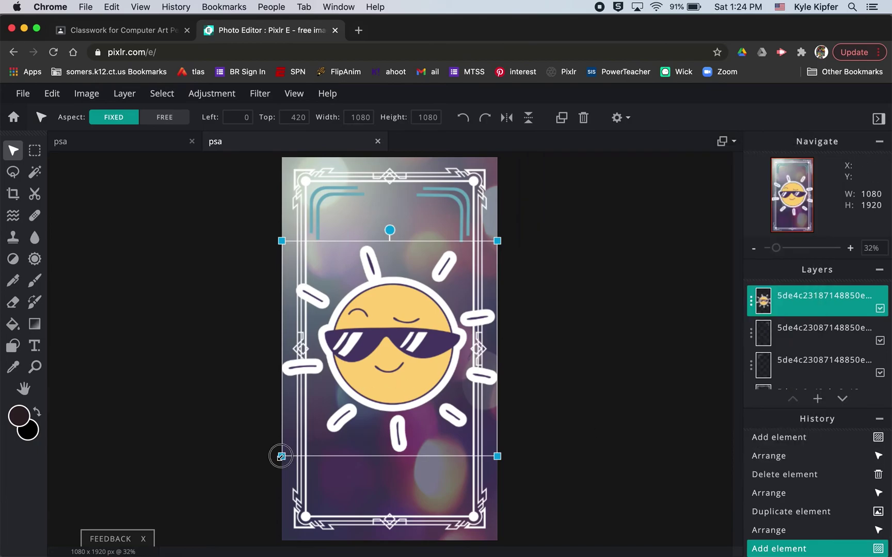
# Shrink the sun sticker to 453 px and place it at the top centre
pyautogui.moveTo(280, 456); pyautogui.dragTo(404, 354)
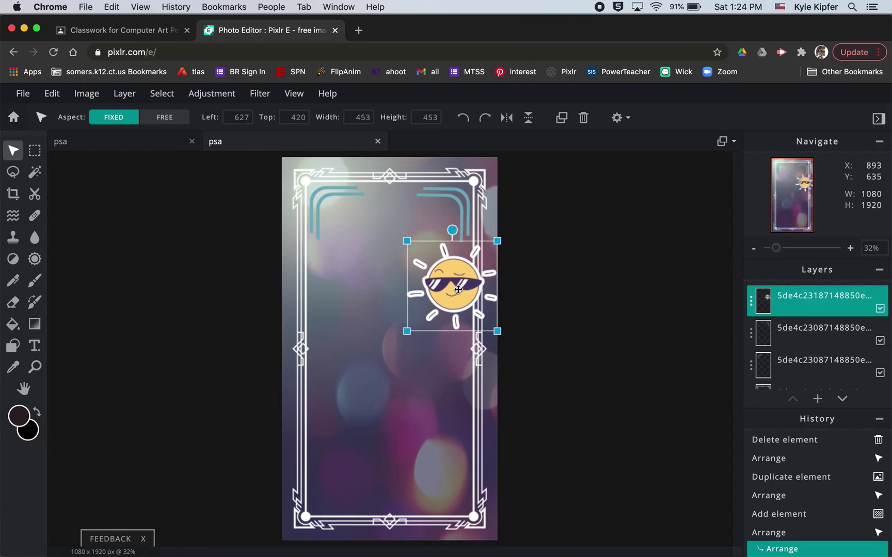
pyautogui.moveTo(458, 290); pyautogui.dragTo(415, 259)
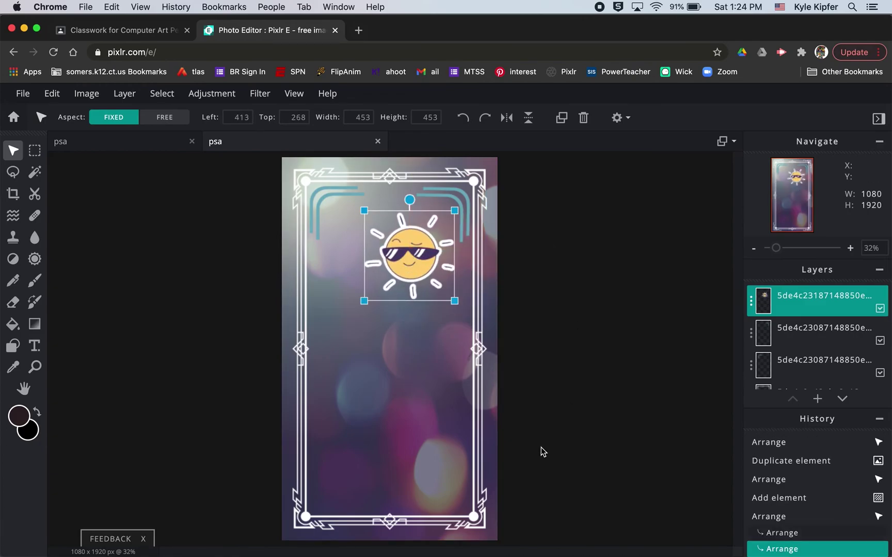
pyautogui.click(577, 351)
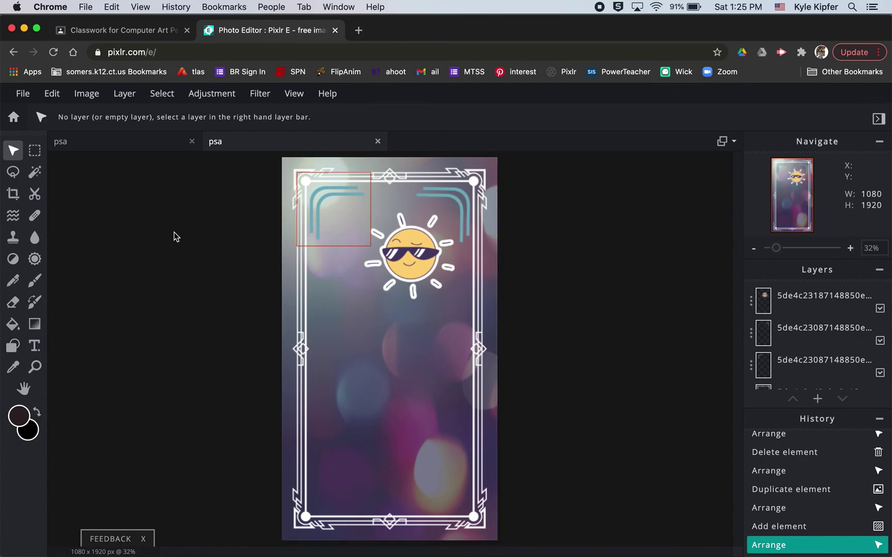
# Bring up the other psa document with the finished 'Be Kind & spread Good Vibes' poster
pyautogui.click(132, 148)
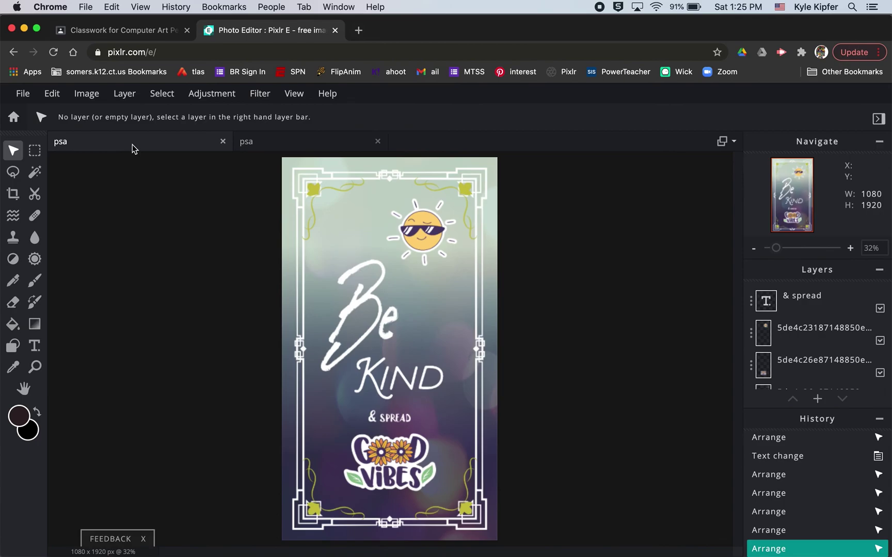